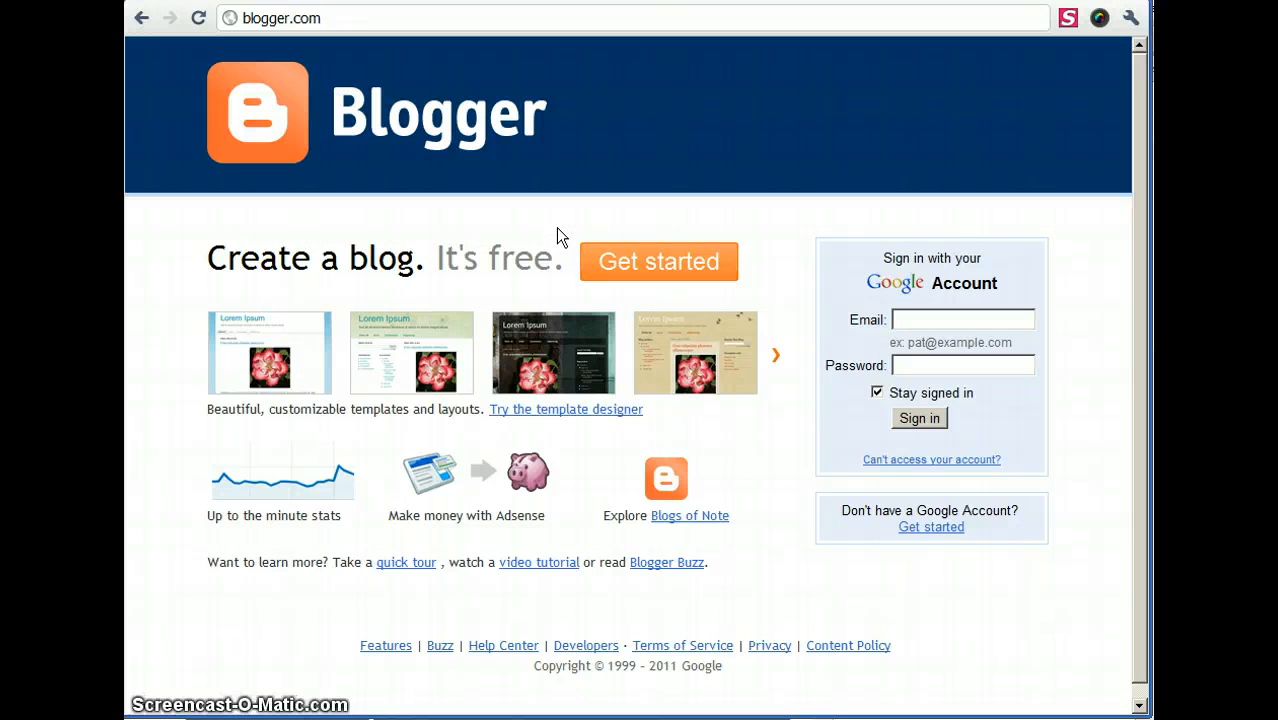
Start the sign-up for a new free blog.
left_click(646, 266)
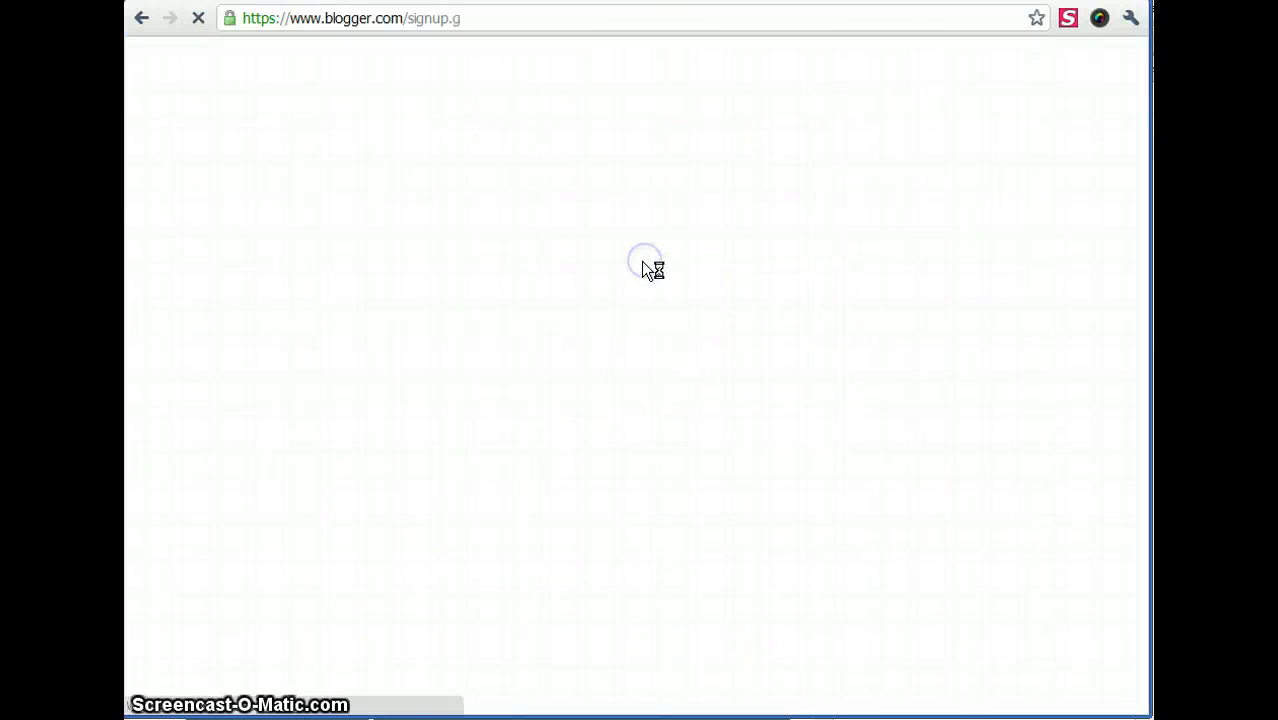
left_click(662, 281)
left_click(1118, 390)
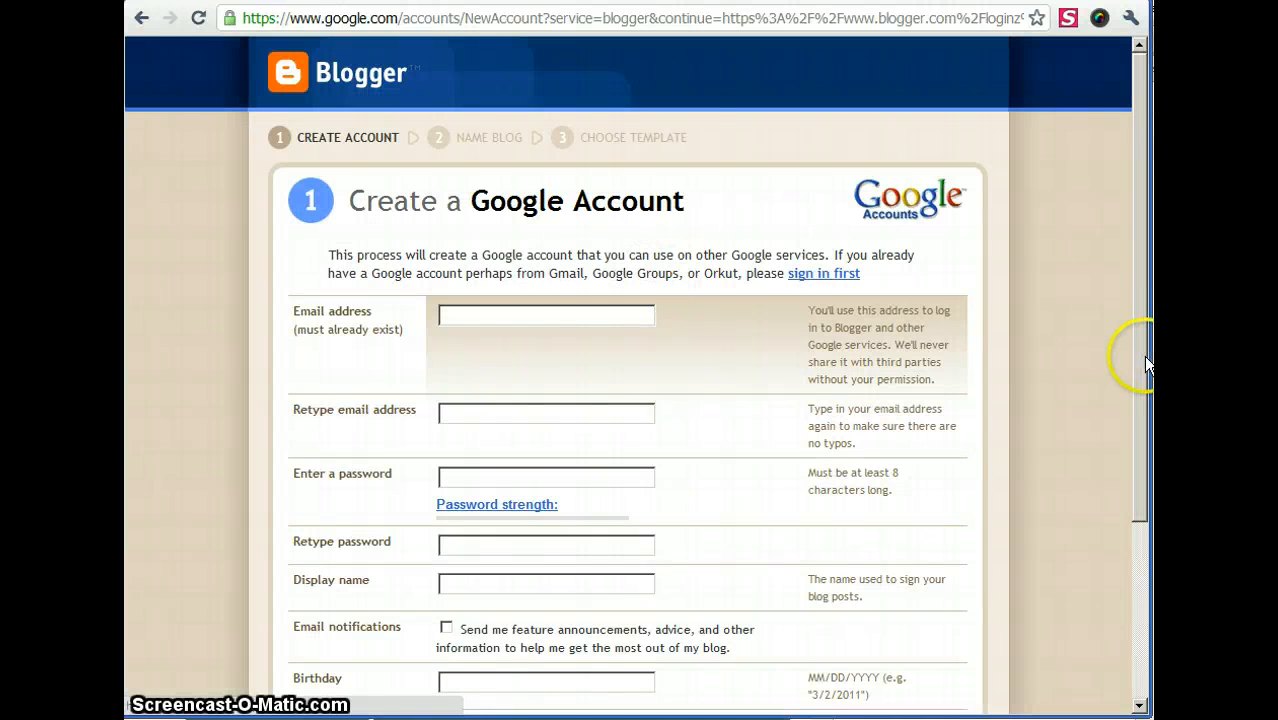
Look over the Google account creation form, from the email address fields down to the acceptance of terms.
left_click_drag(1146, 363, 1147, 422)
left_click(513, 228)
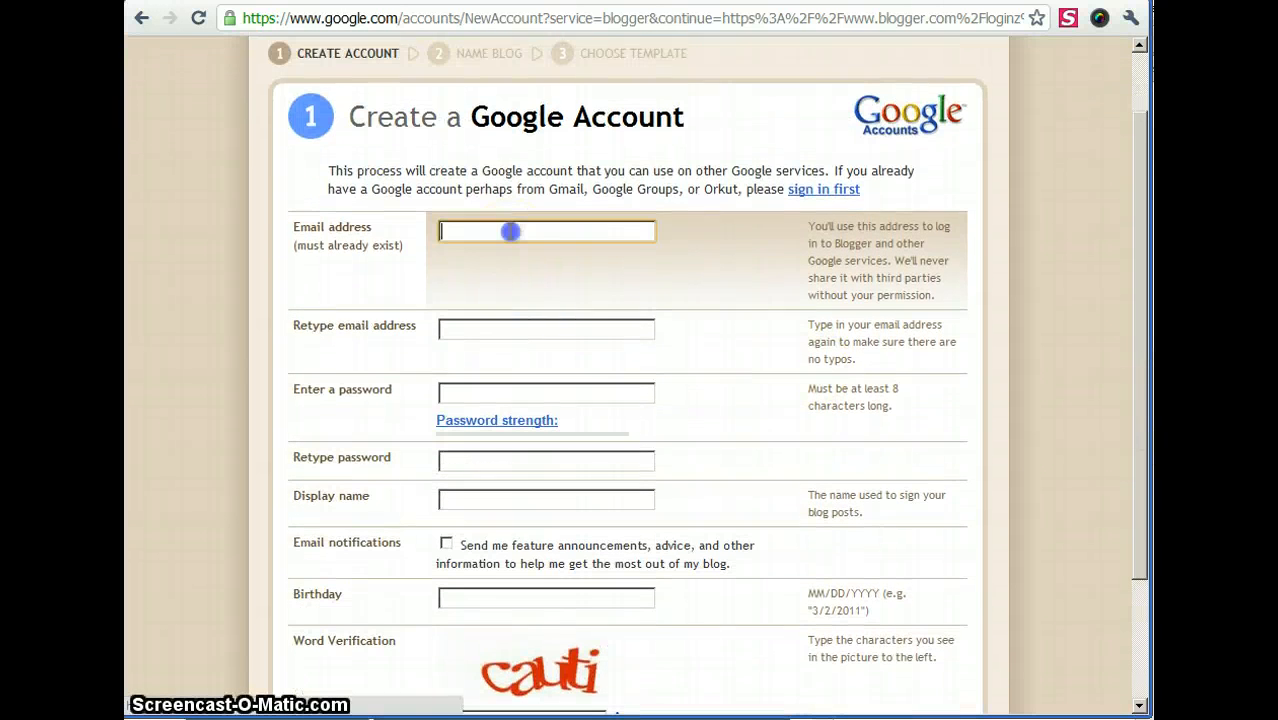
left_click(491, 327)
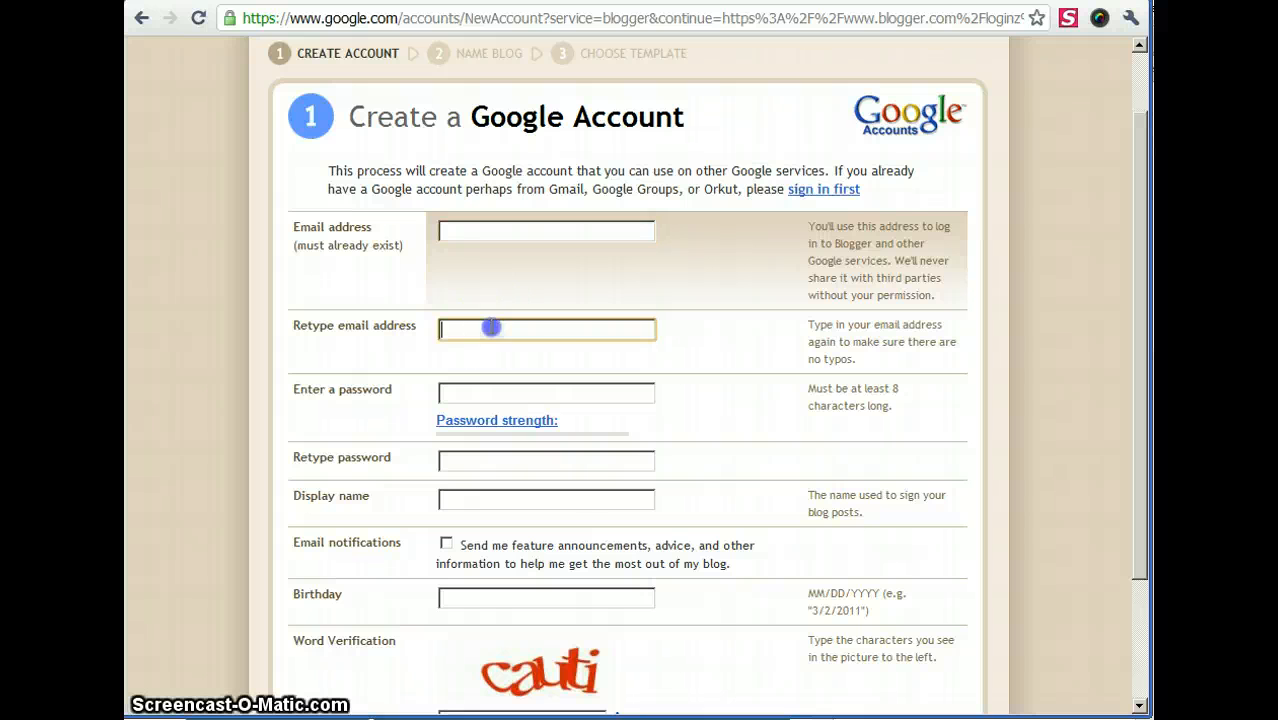
left_click(449, 497)
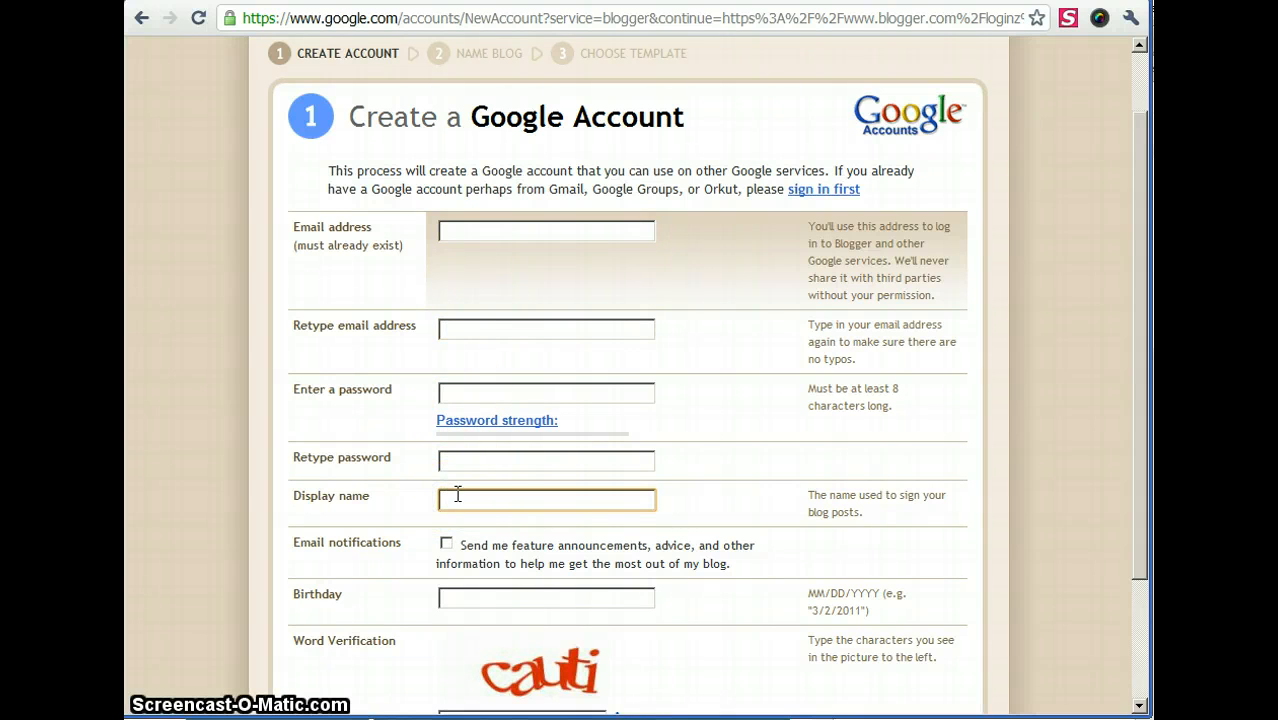
left_click(468, 495)
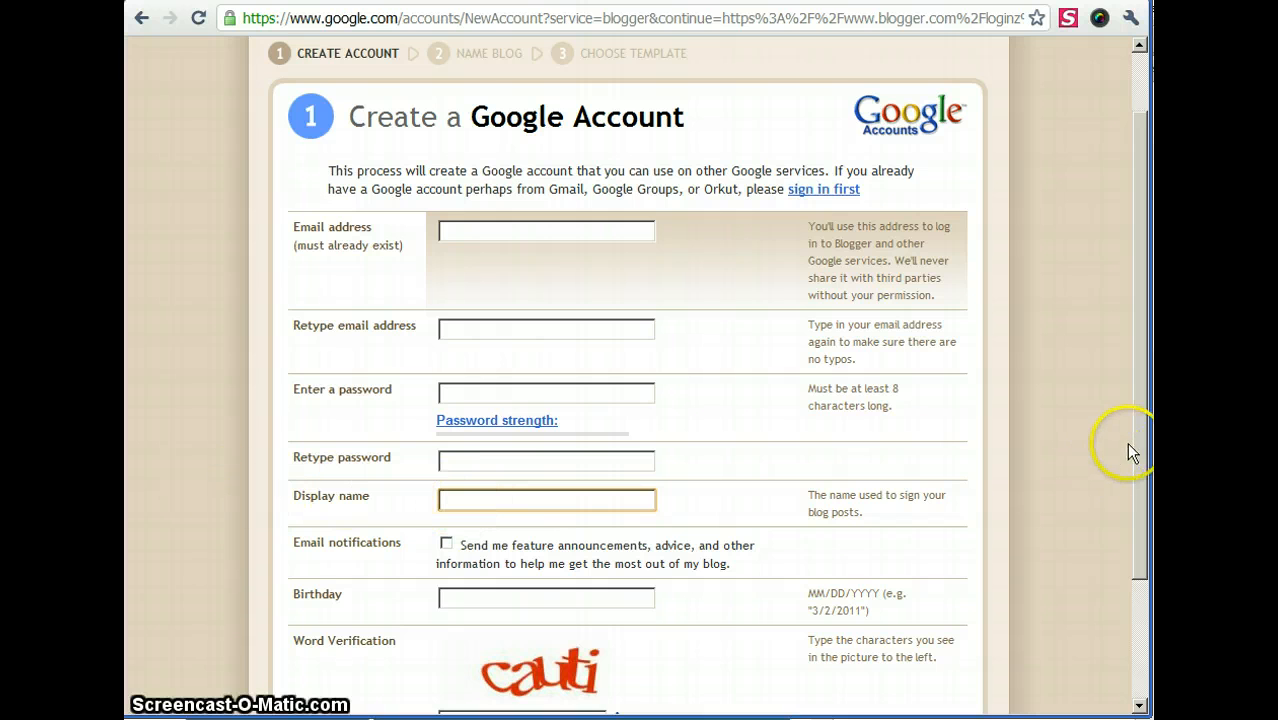
left_click_drag(1138, 440, 1084, 508)
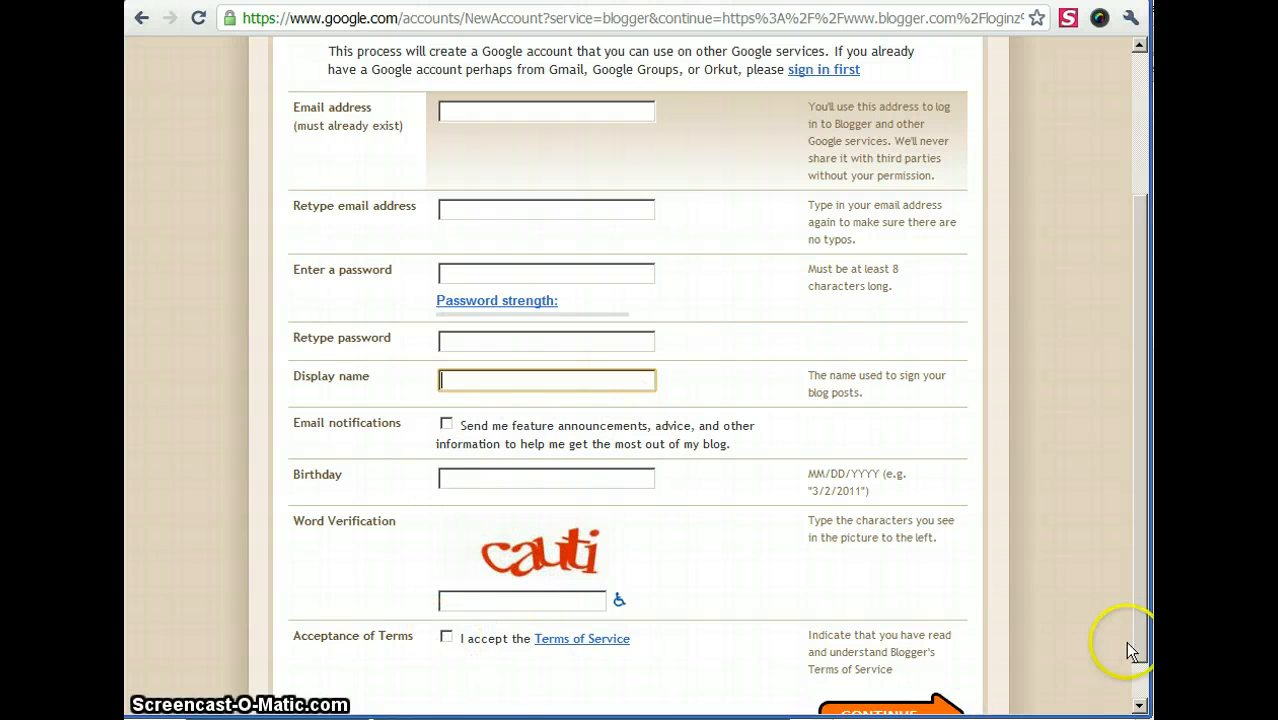
left_click_drag(1135, 648, 1093, 379)
Sign in with the existing Google account instead, entering its email address and account password.
left_click(830, 274)
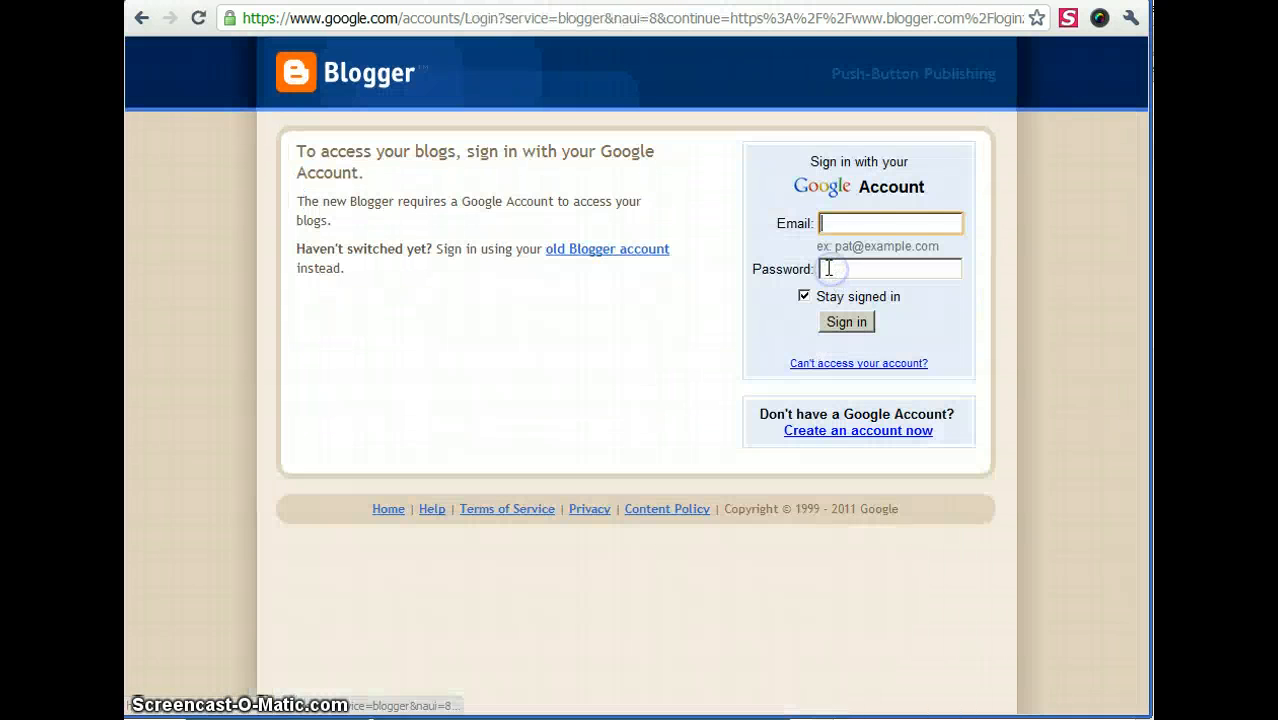
left_click(849, 224)
key("ctrl+v")
left_click(844, 267)
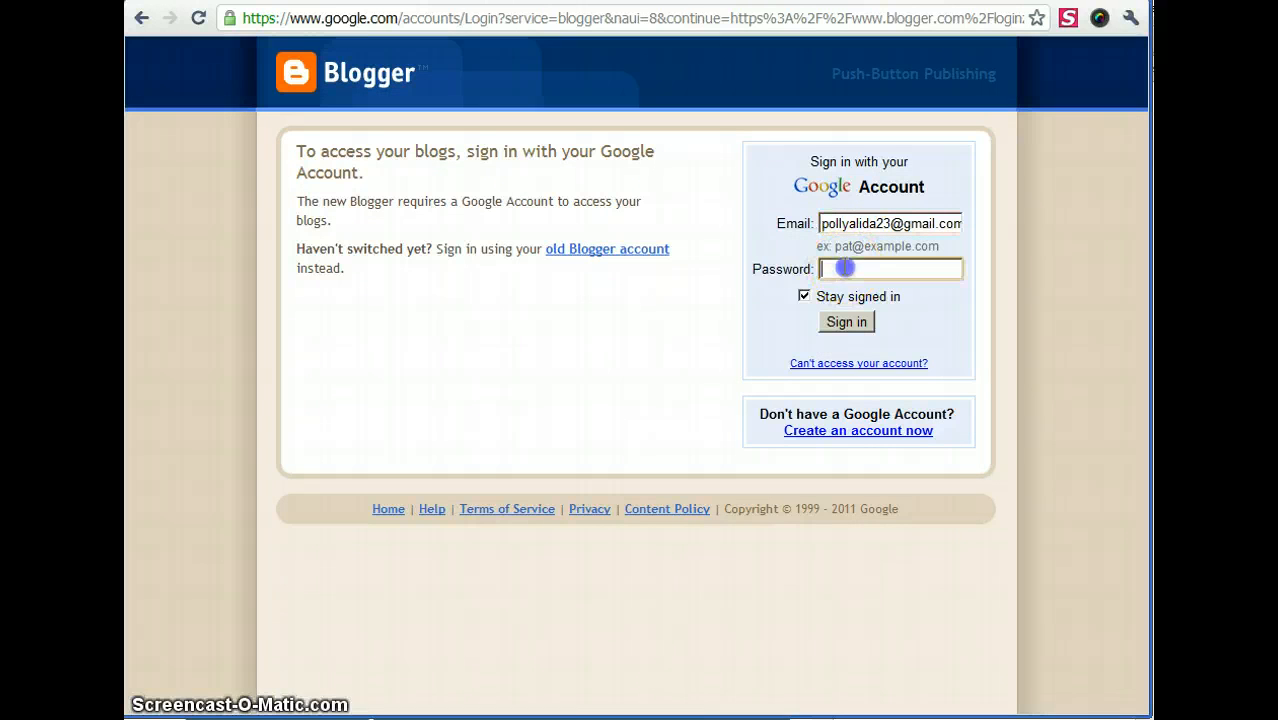
type("••")
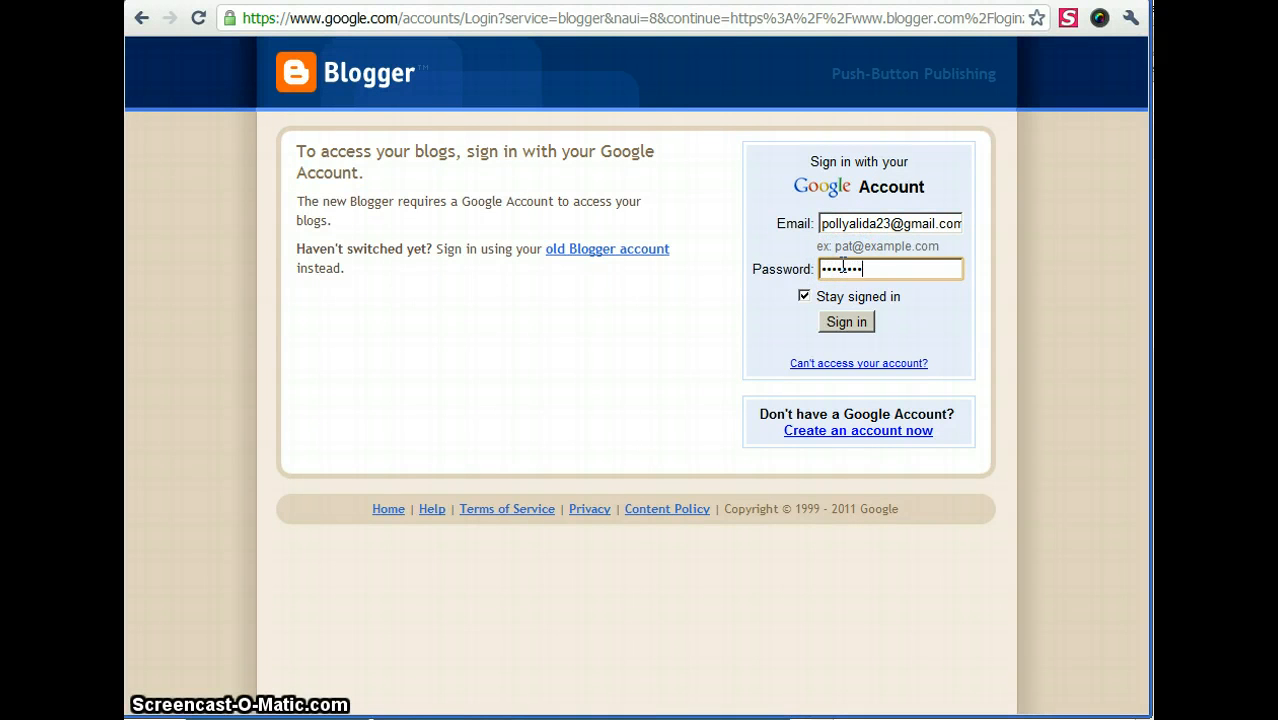
left_click(846, 321)
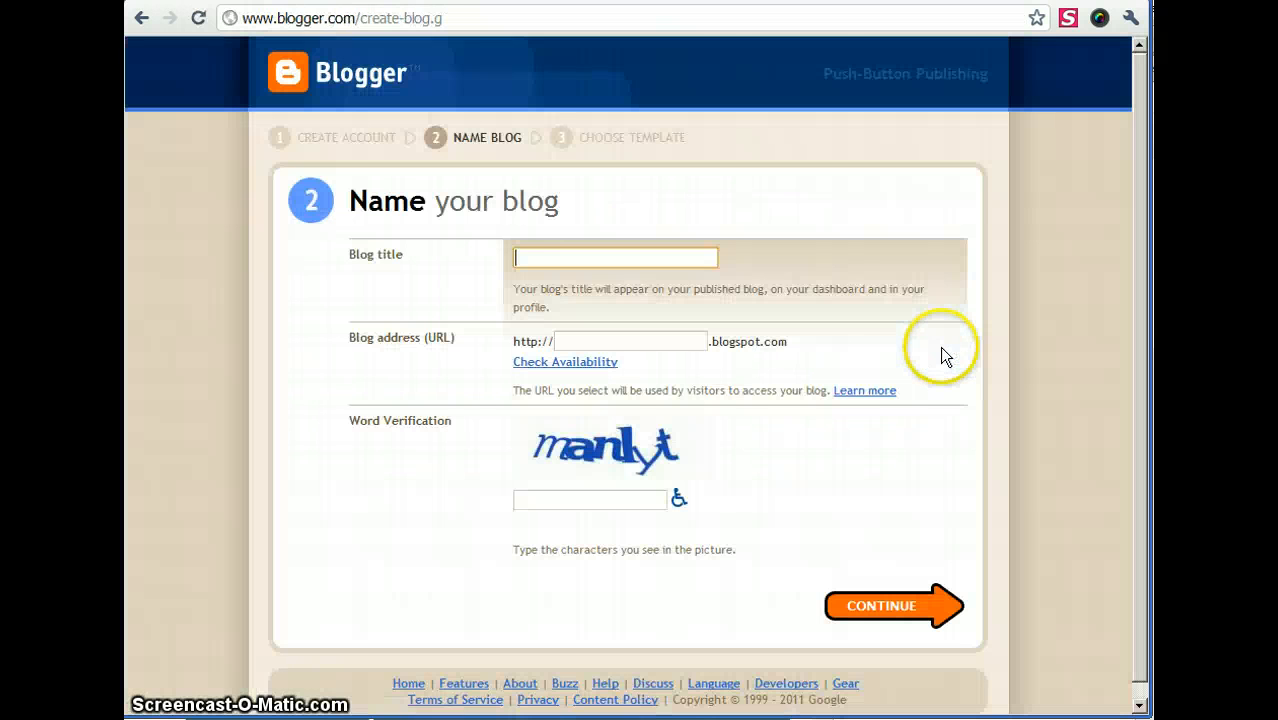
Title the new blog with the owner's first name in possessive form followed by "cdlc learning blog".
left_click_drag(1141, 340, 1145, 347)
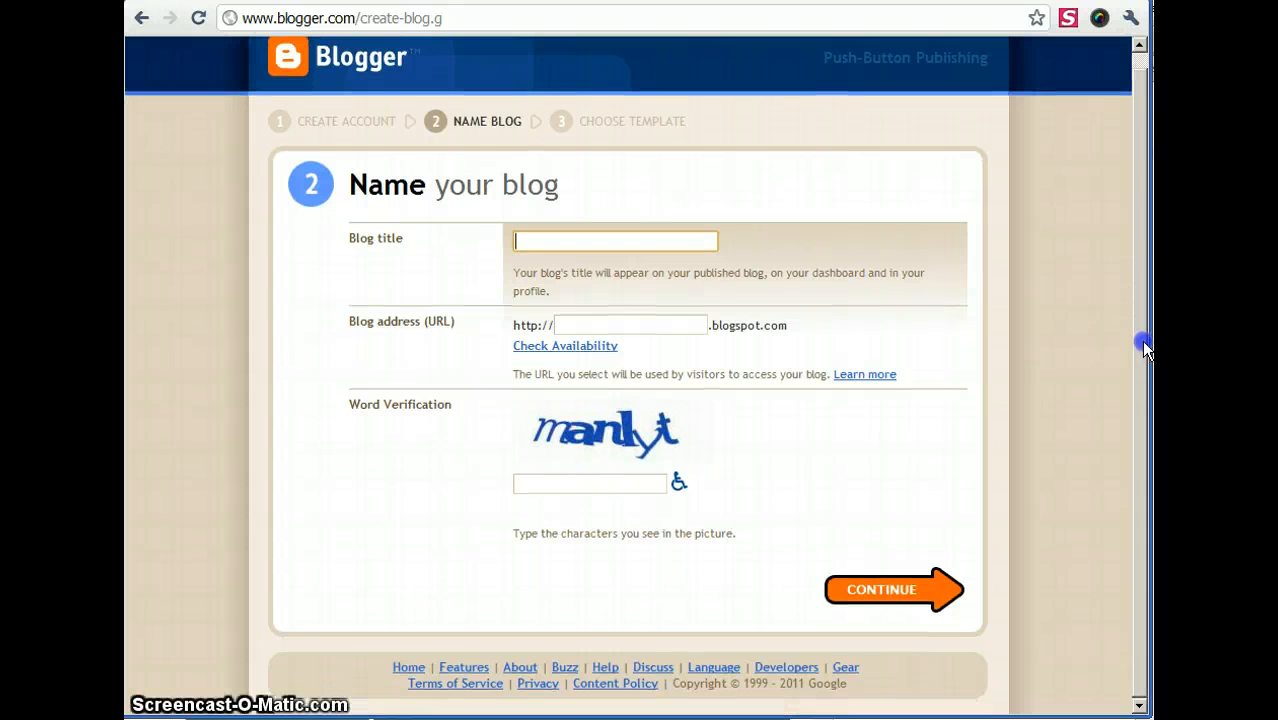
left_click(670, 243)
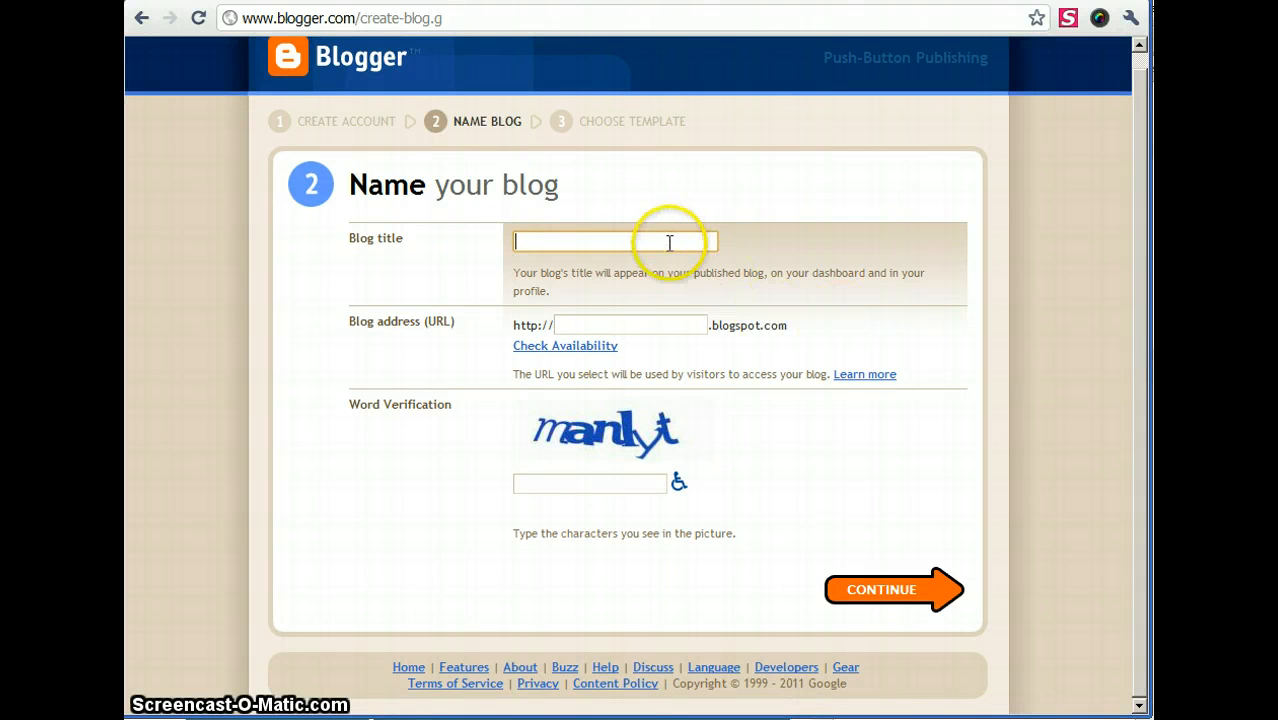
type("polly")
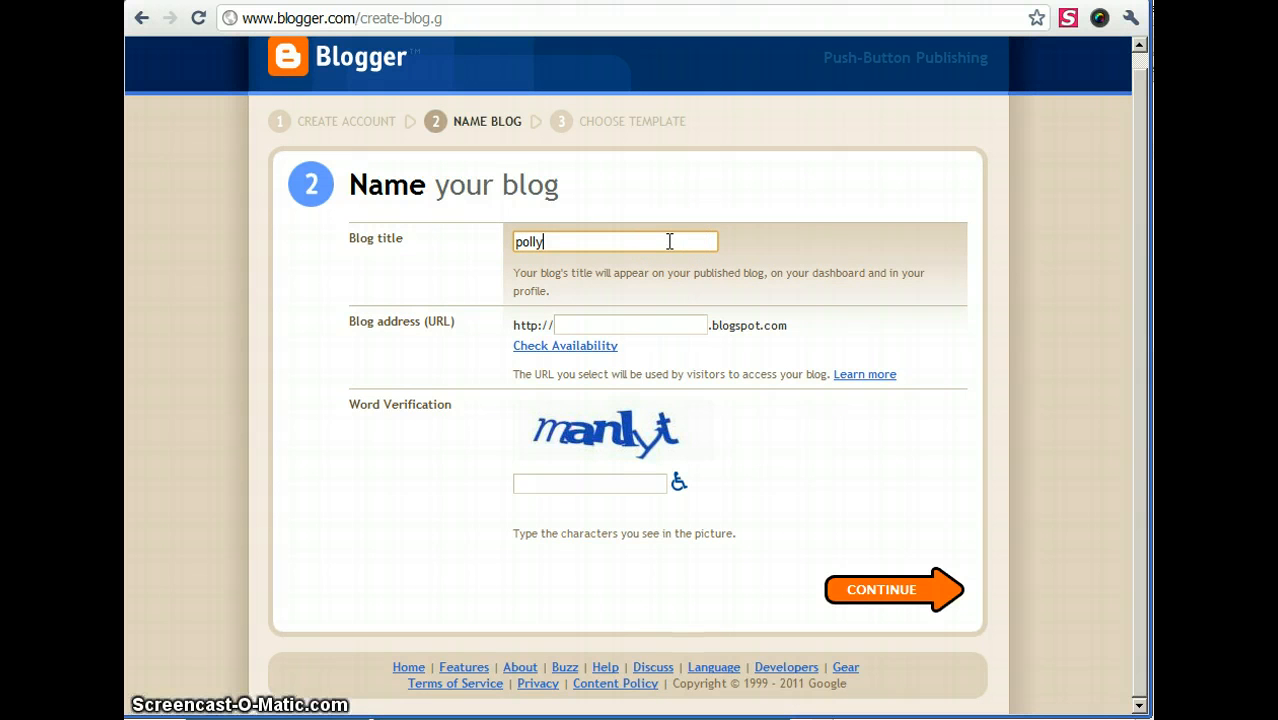
type("'s cdlc learning blog")
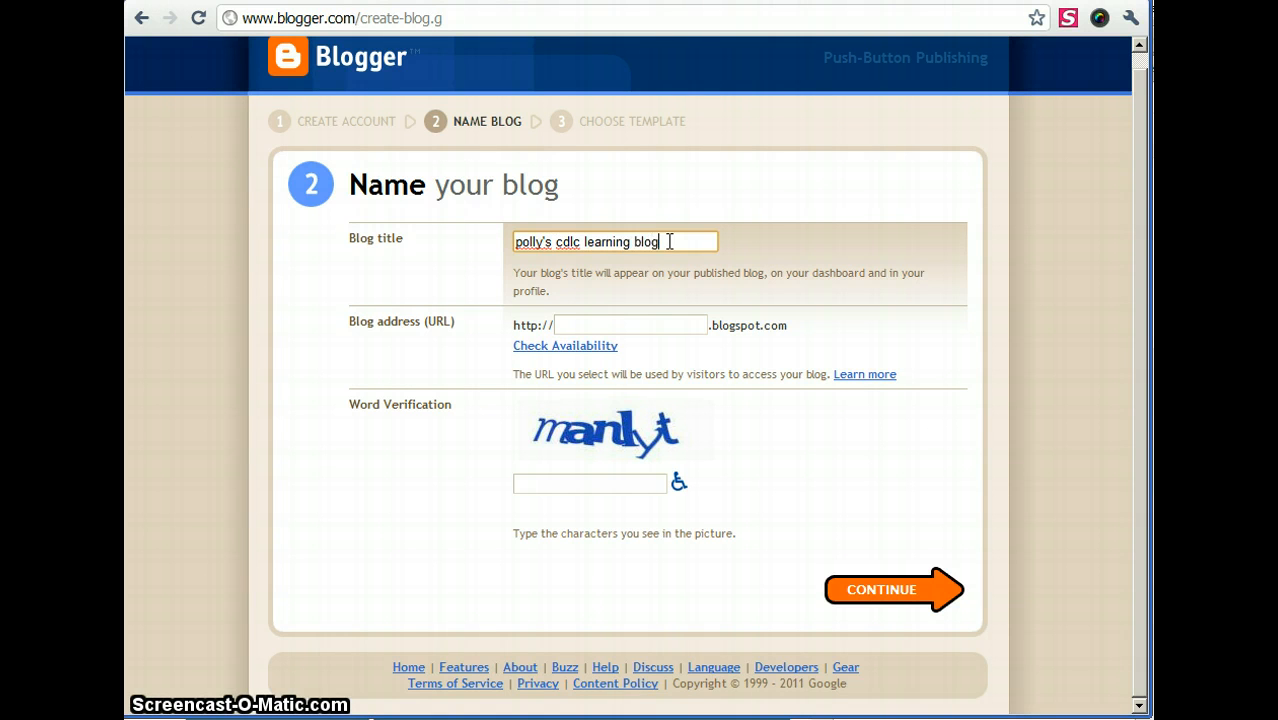
Set the blog address to the owner's first name followed by "scdlcsite" and check its availability.
left_click(600, 324)
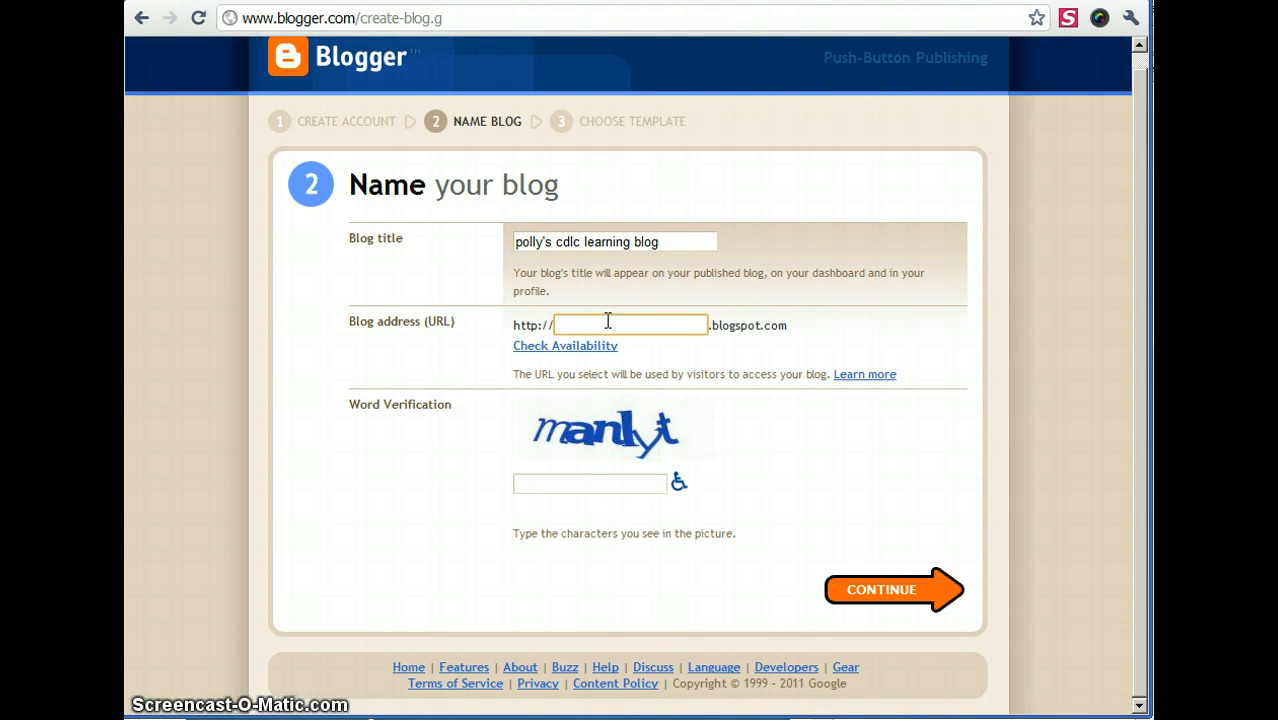
type("pollyscd")
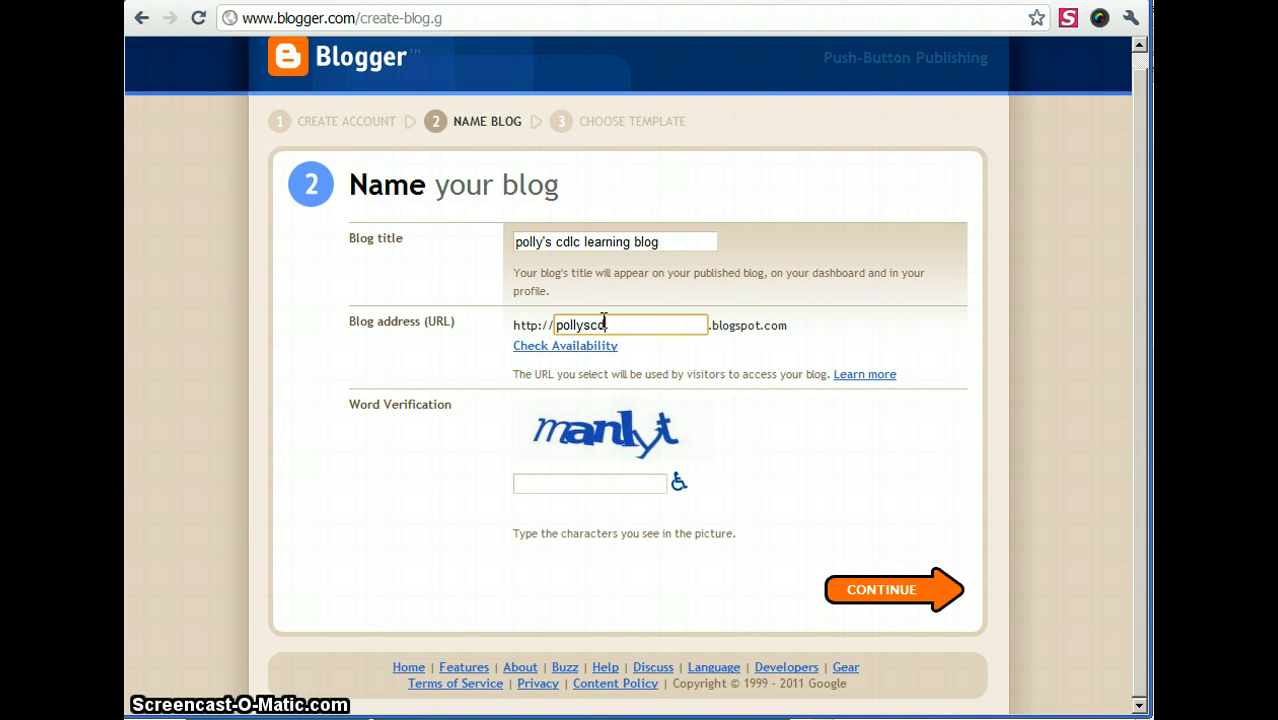
type("lcsite")
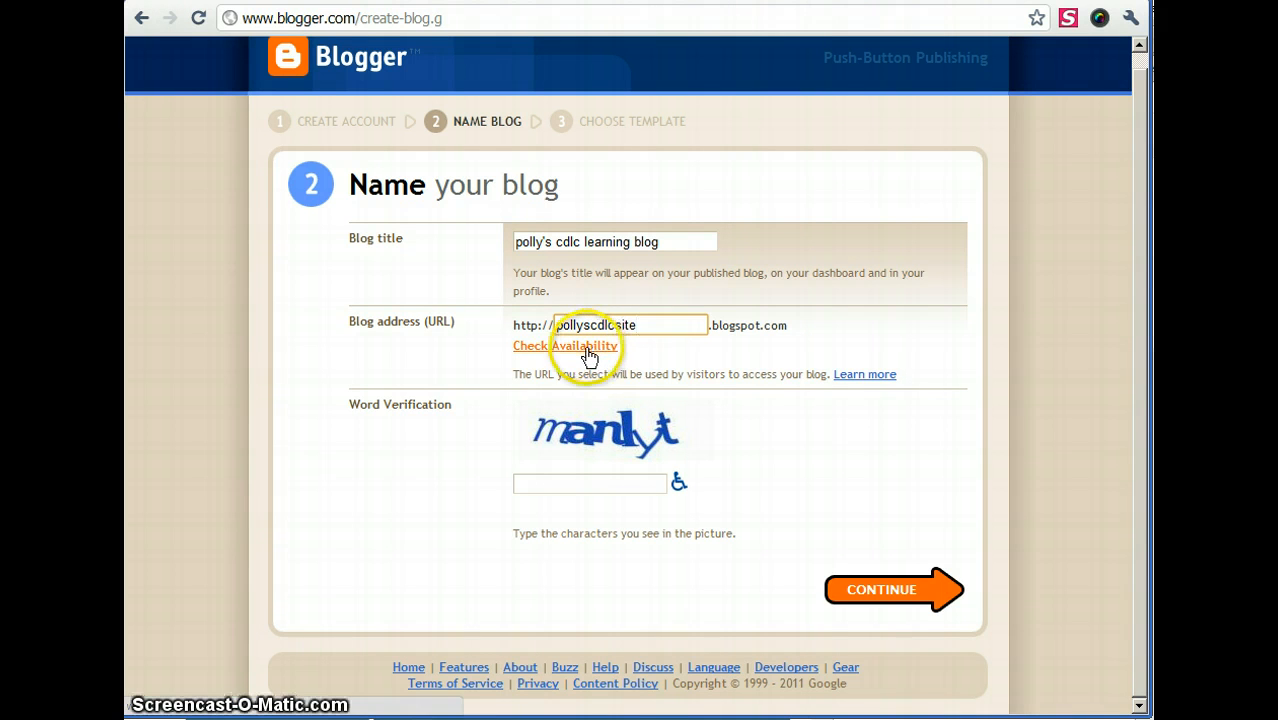
left_click(589, 347)
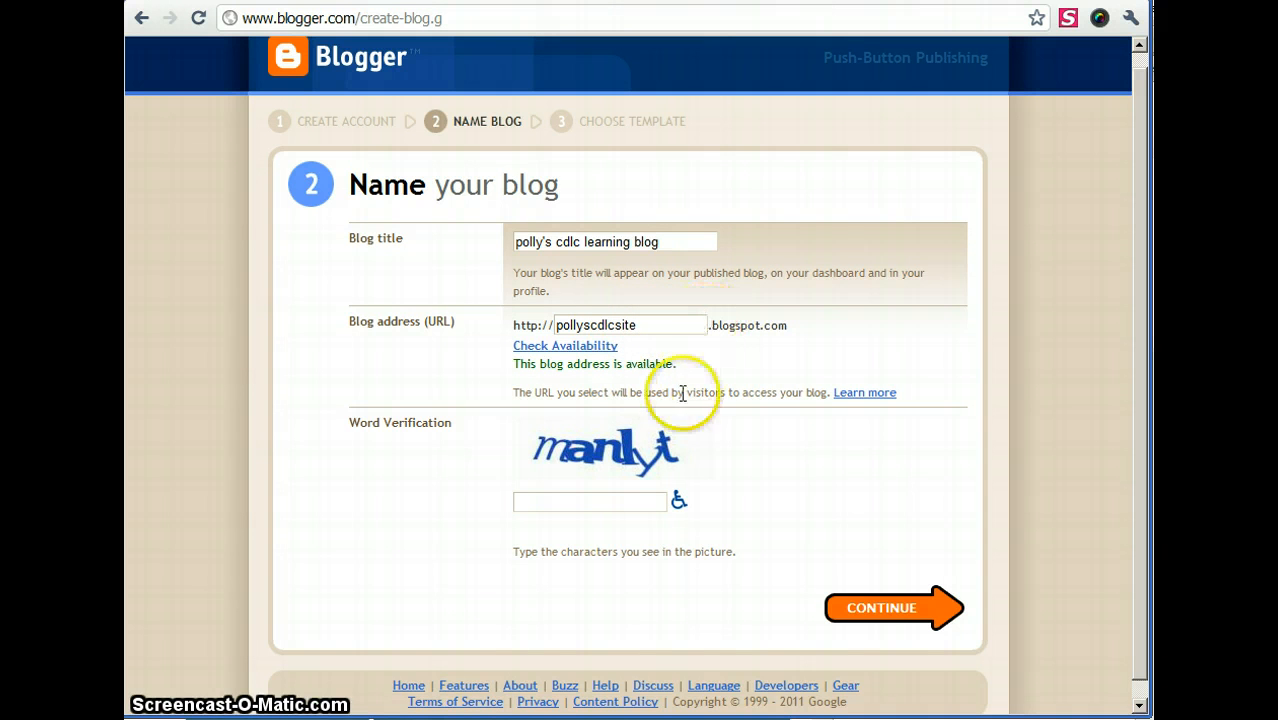
Complete the word verification and create the blog with the Picture Window starter template.
left_click(601, 501)
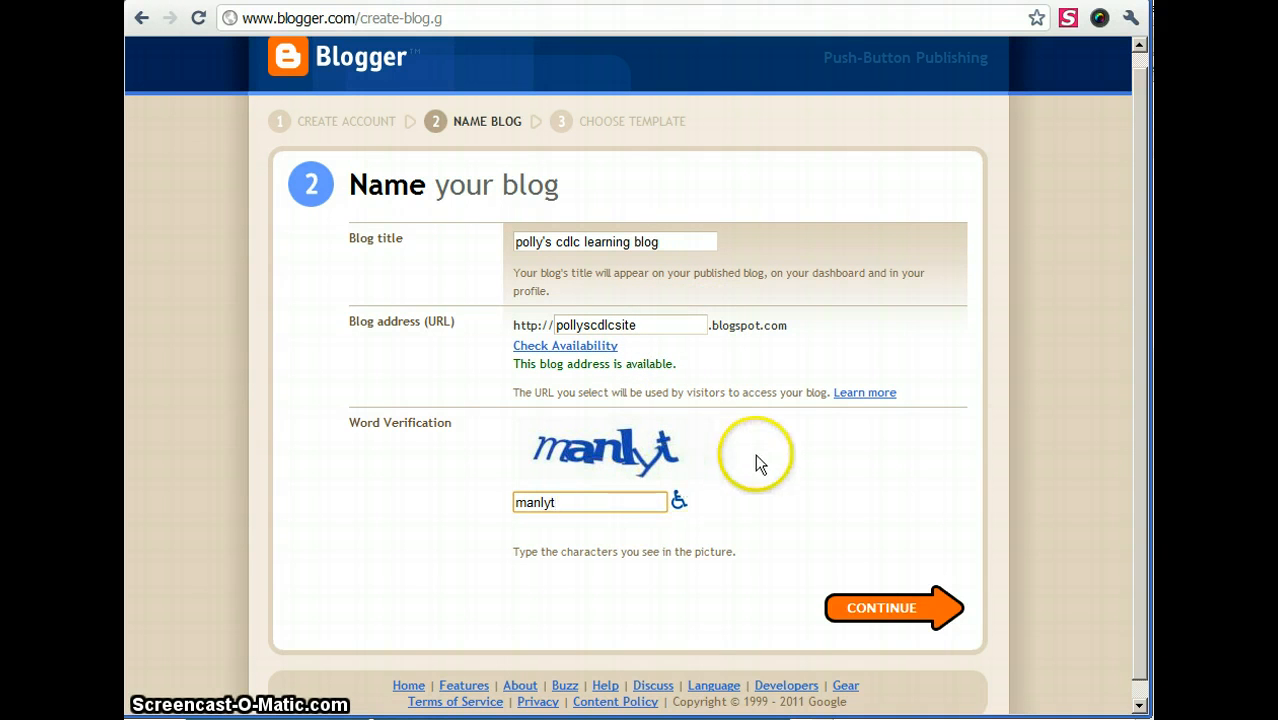
left_click(905, 610)
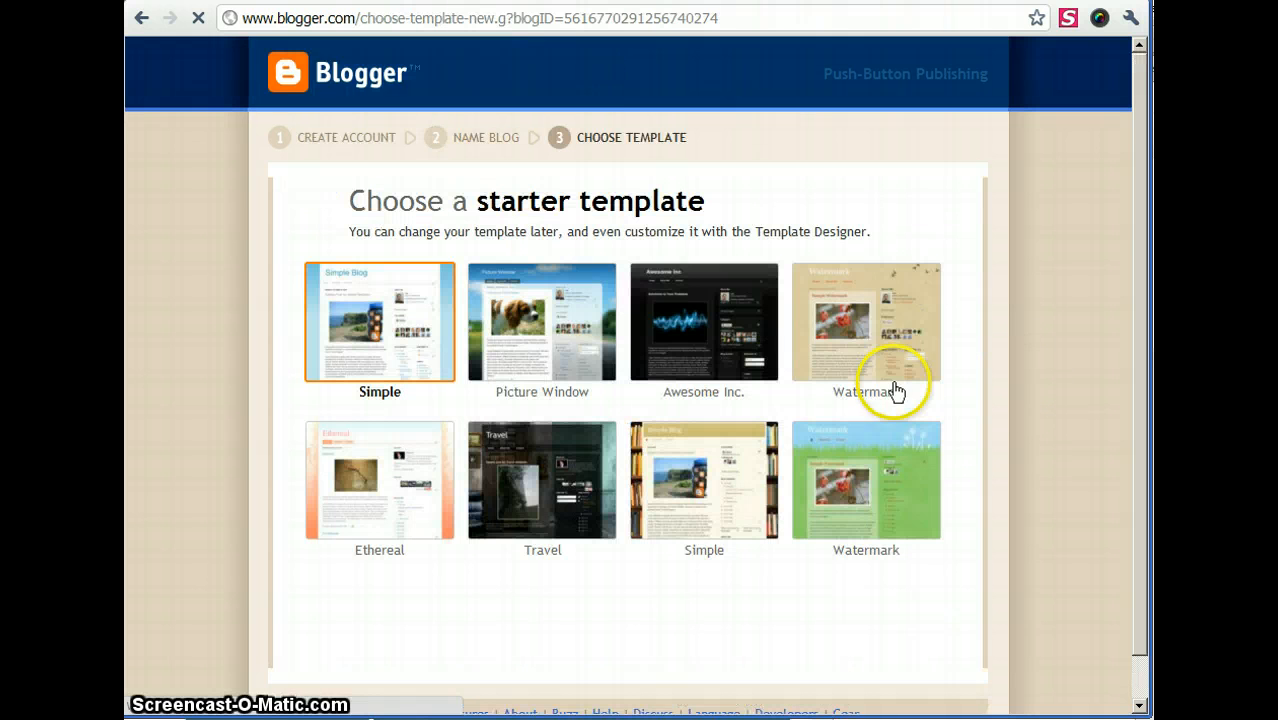
left_click(541, 314)
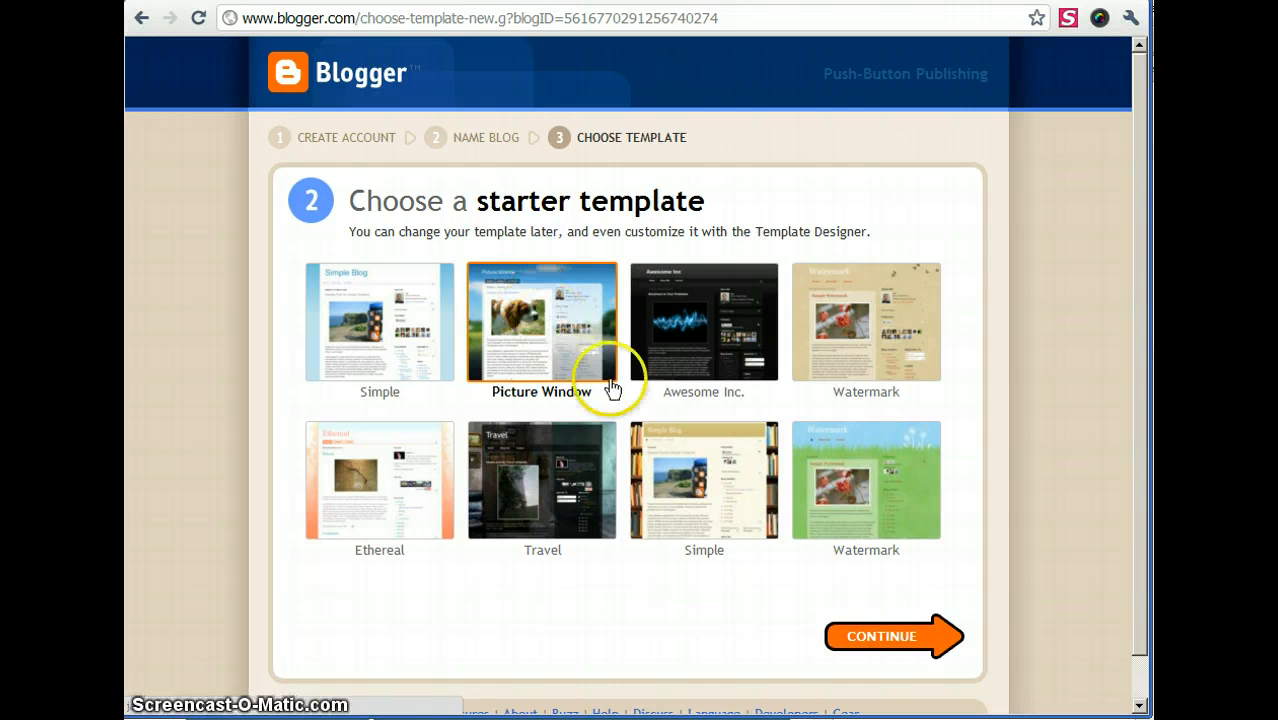
left_click(893, 638)
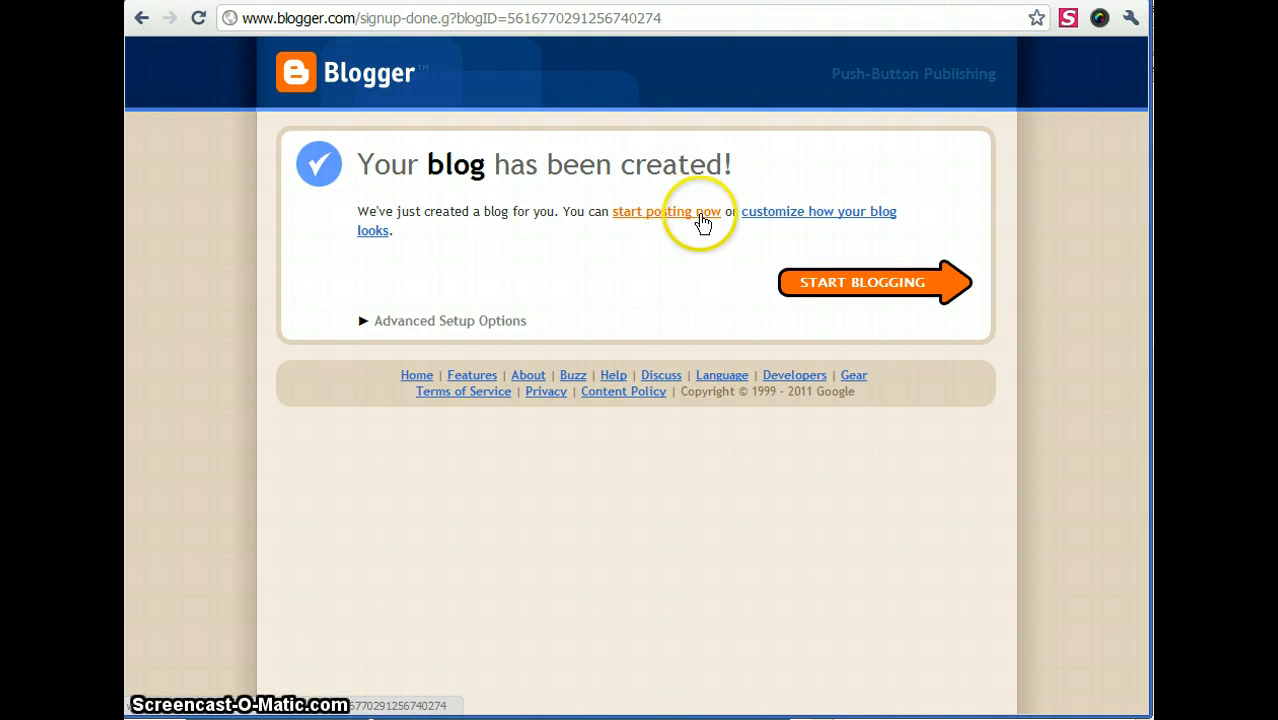
Start a new post on the created blog and title it "My first blog post!".
left_click(858, 285)
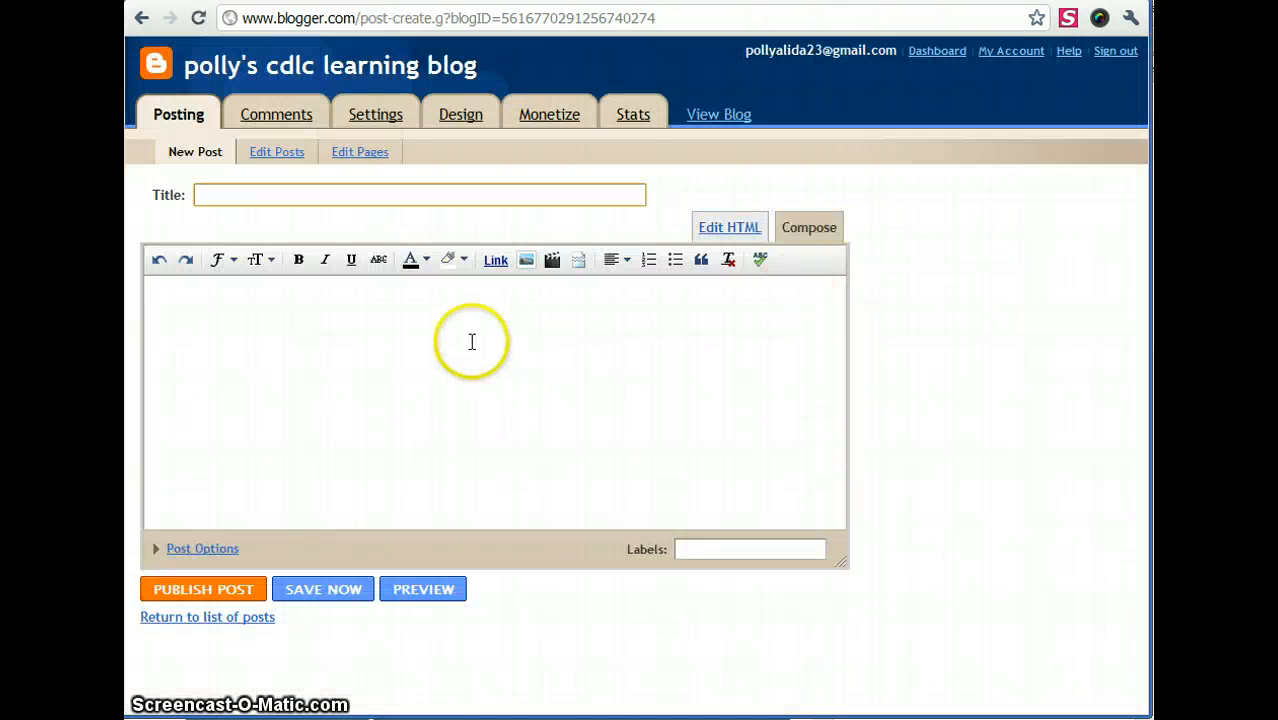
left_click(471, 342)
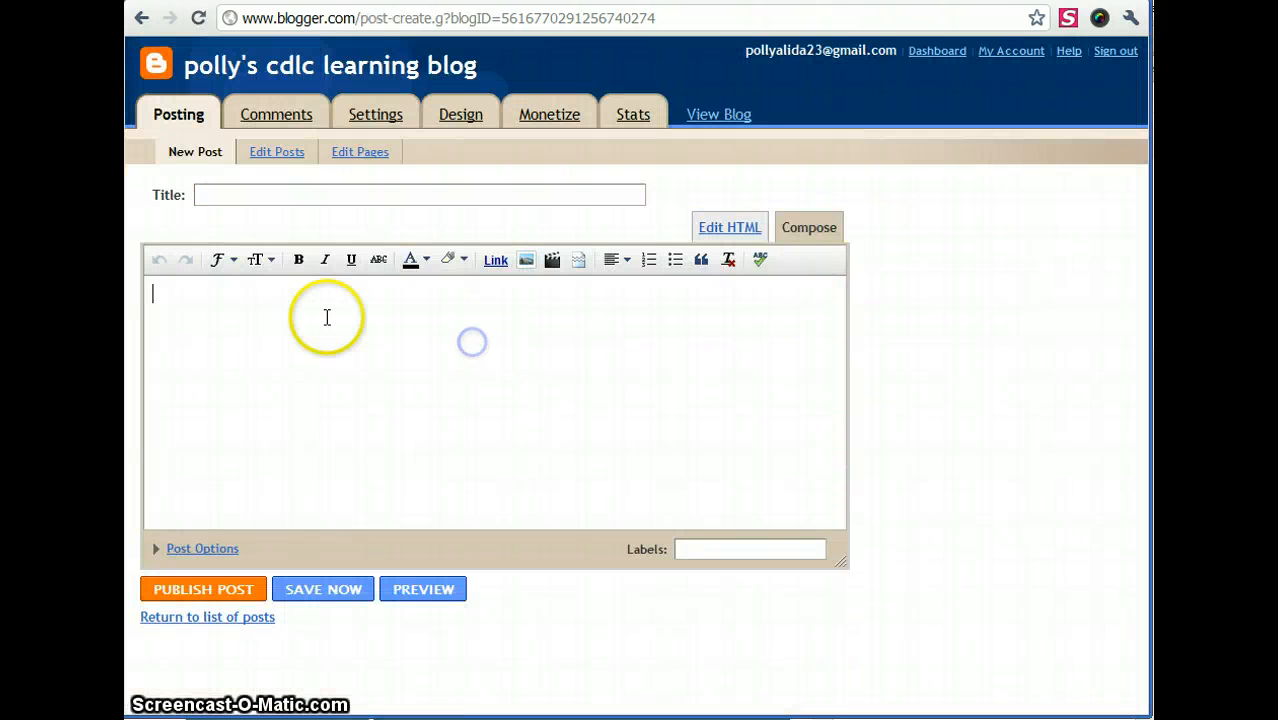
left_click(281, 193)
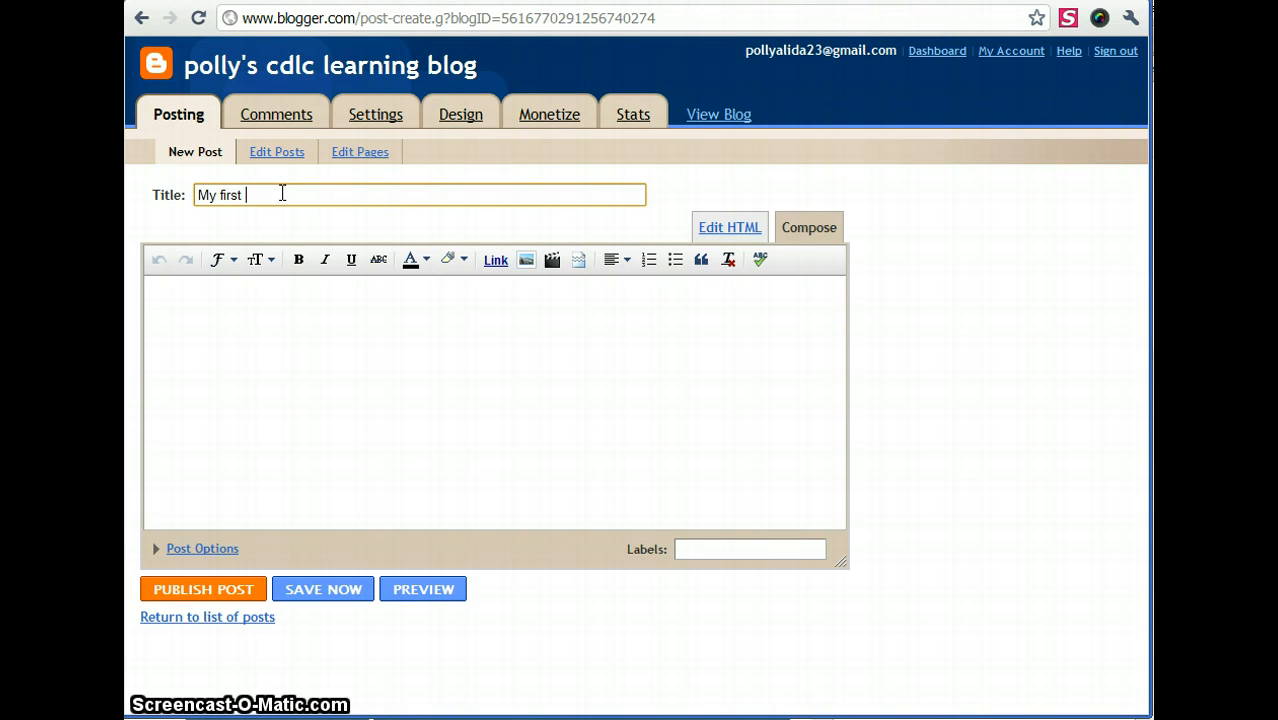
type("My first blog post!")
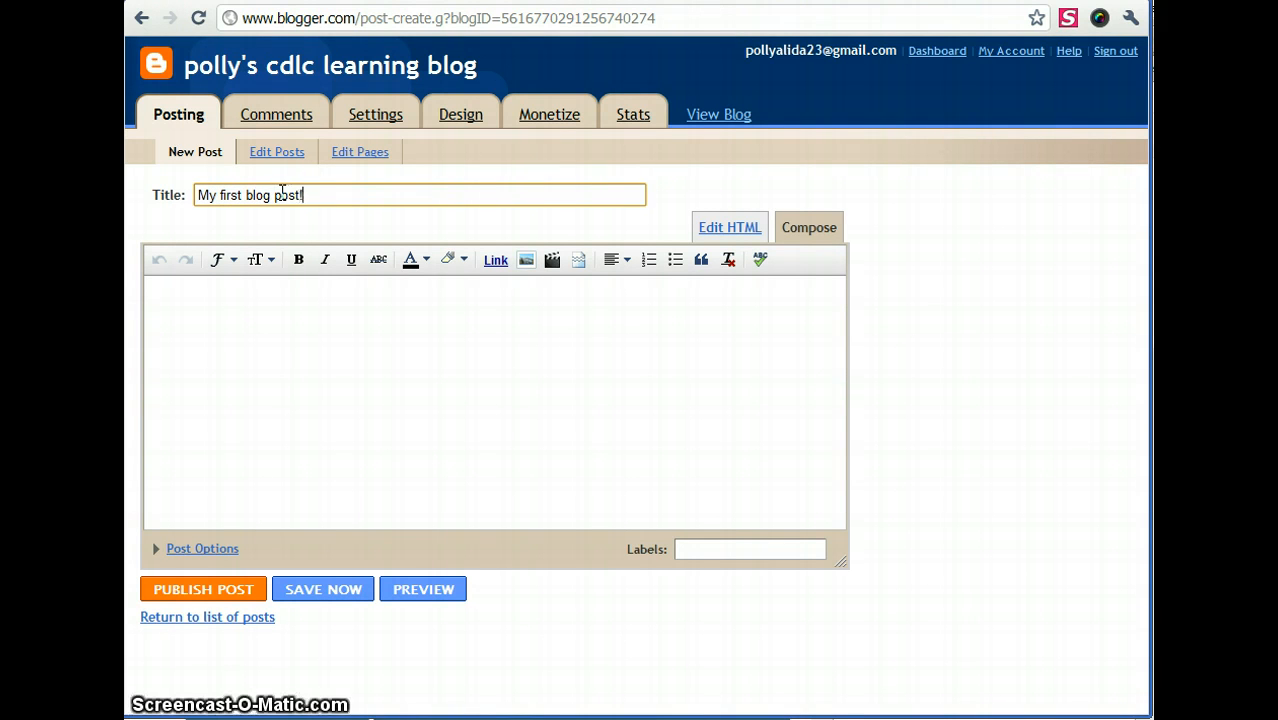
Write "Hooray Learning is FUNNNN!" as the post's body and format it in bold, light red text.
left_click(222, 342)
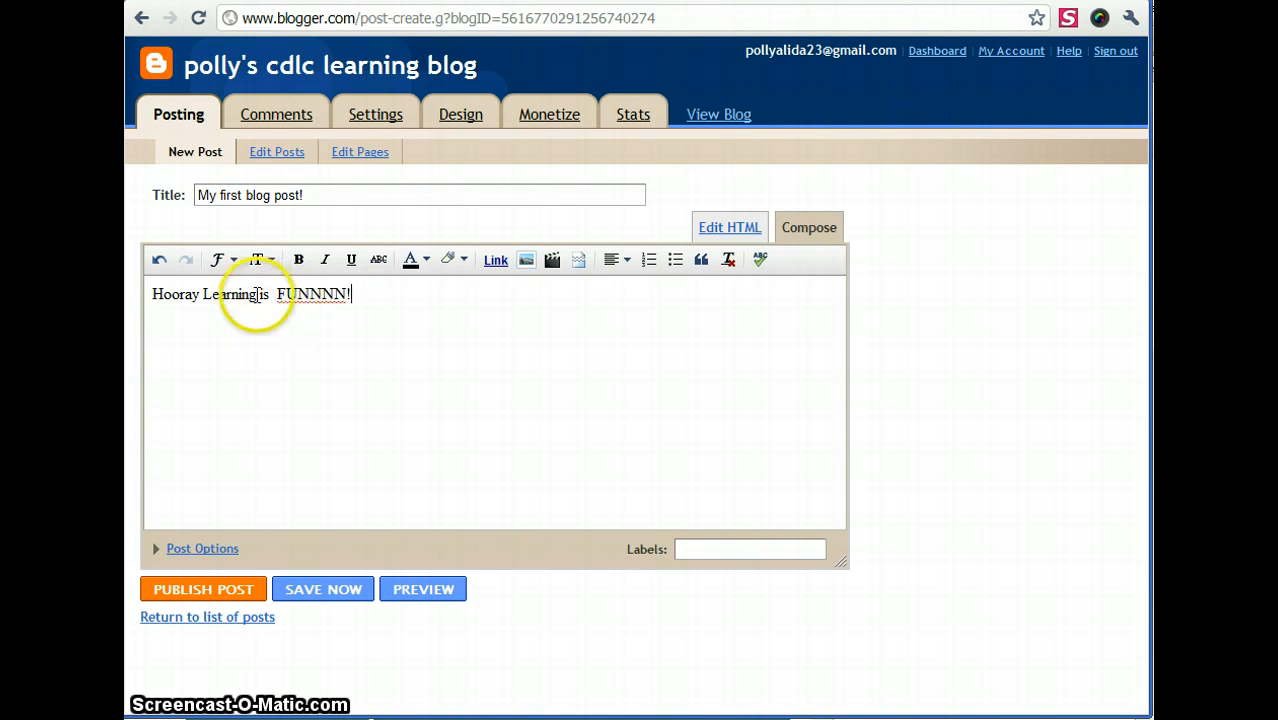
left_click_drag(150, 294, 386, 309)
left_click(298, 259)
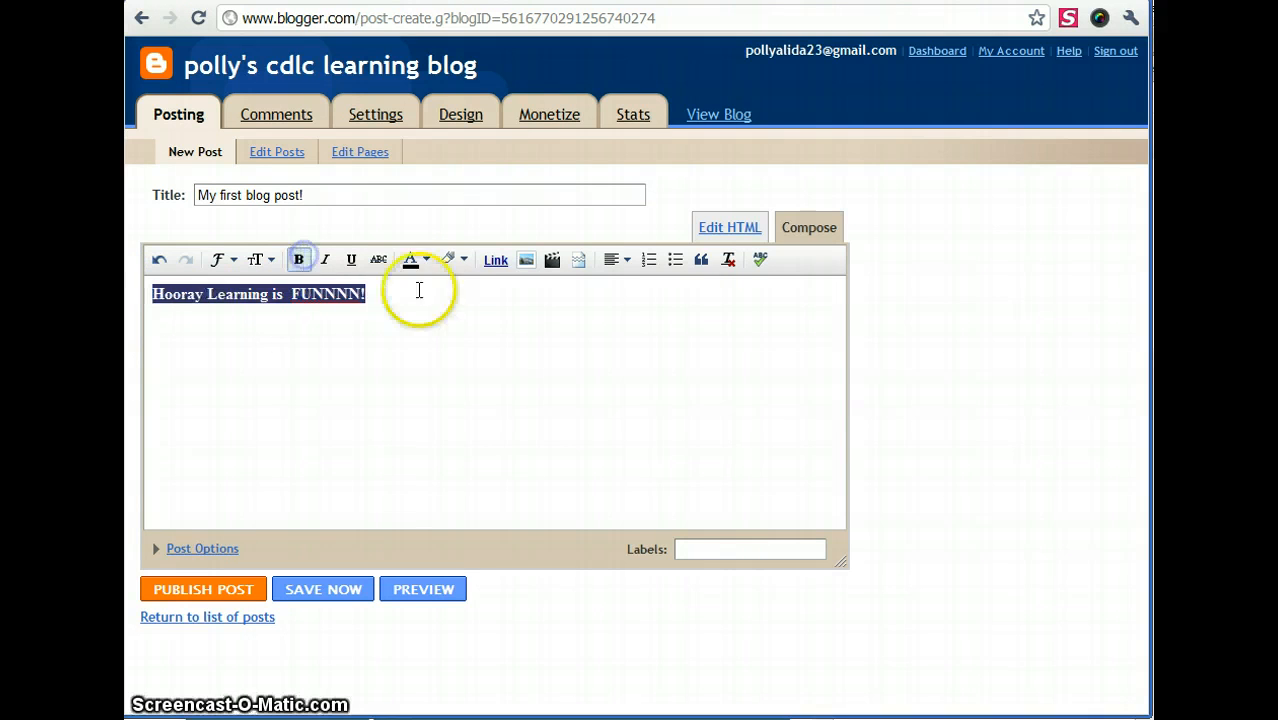
left_click(427, 260)
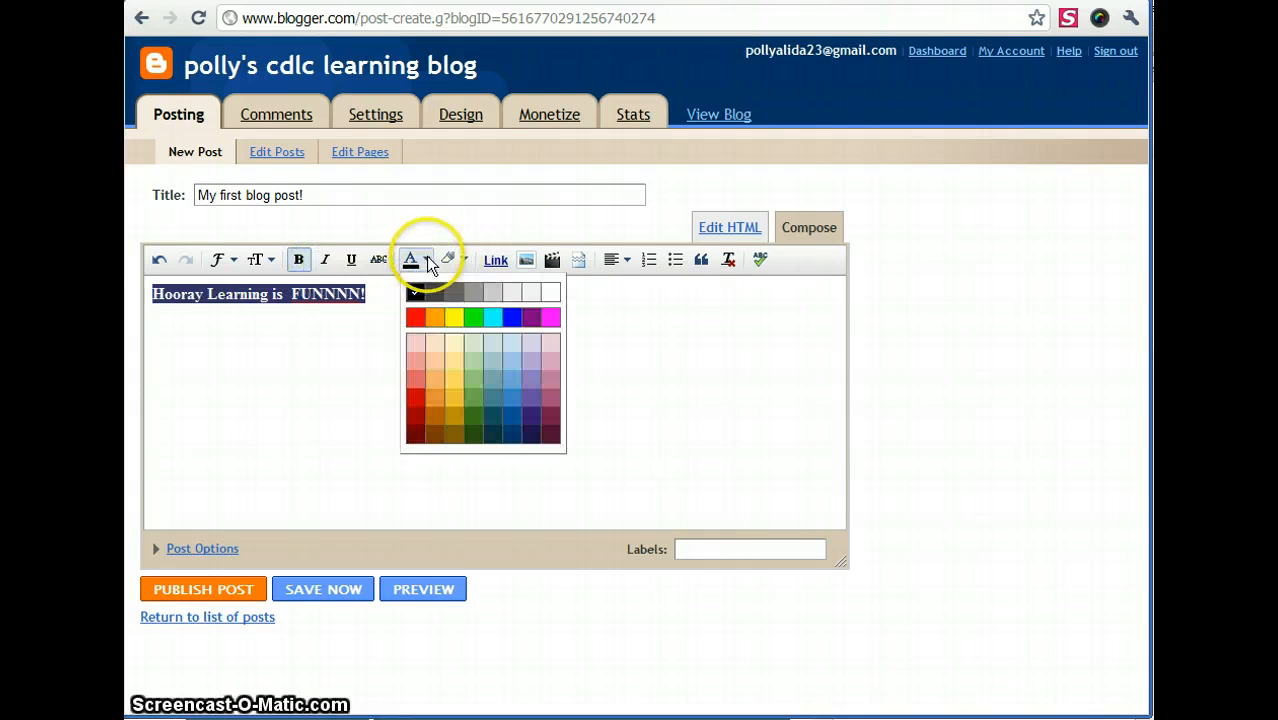
left_click(415, 381)
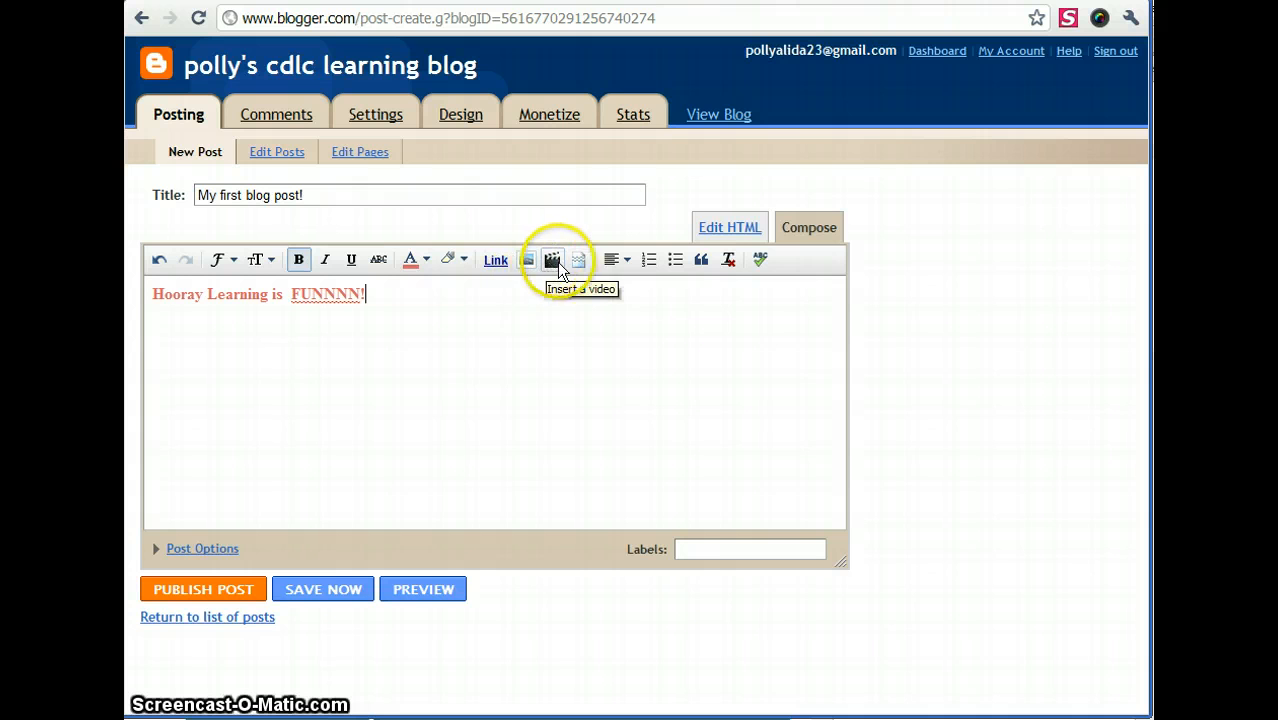
left_click(499, 297)
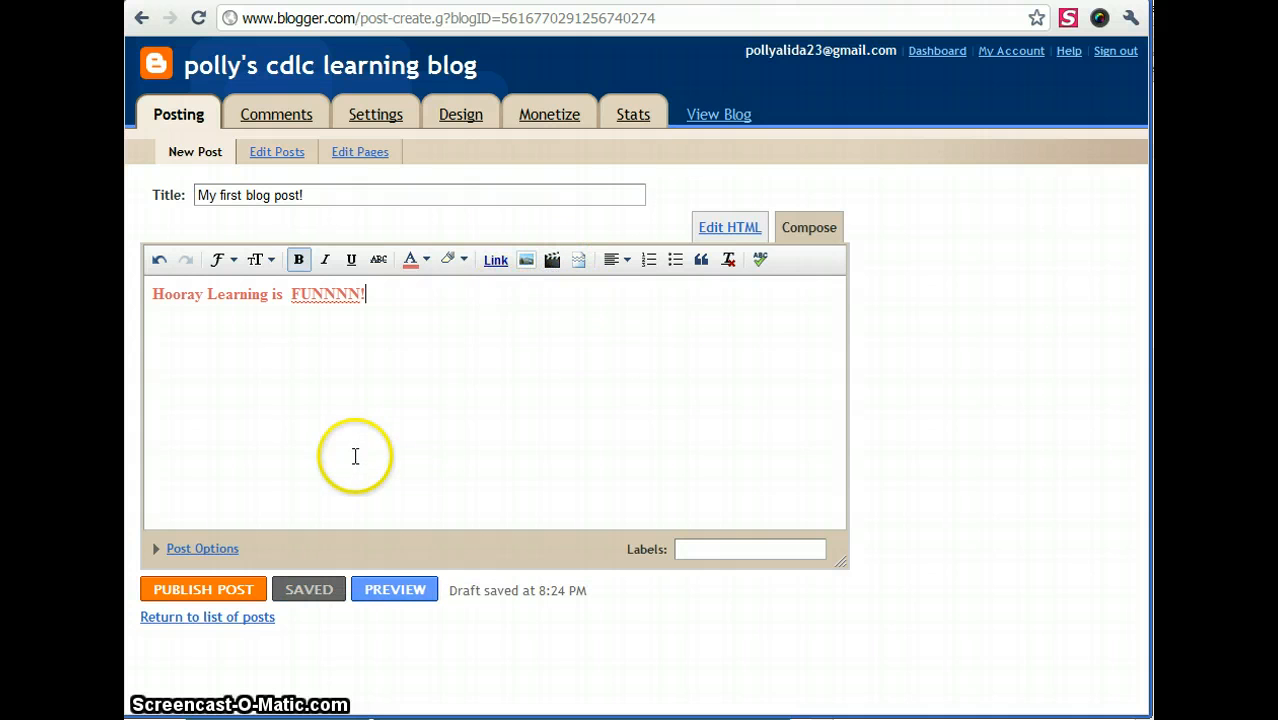
Publish the post and view it on the live blog, highlighting its title.
left_click(230, 590)
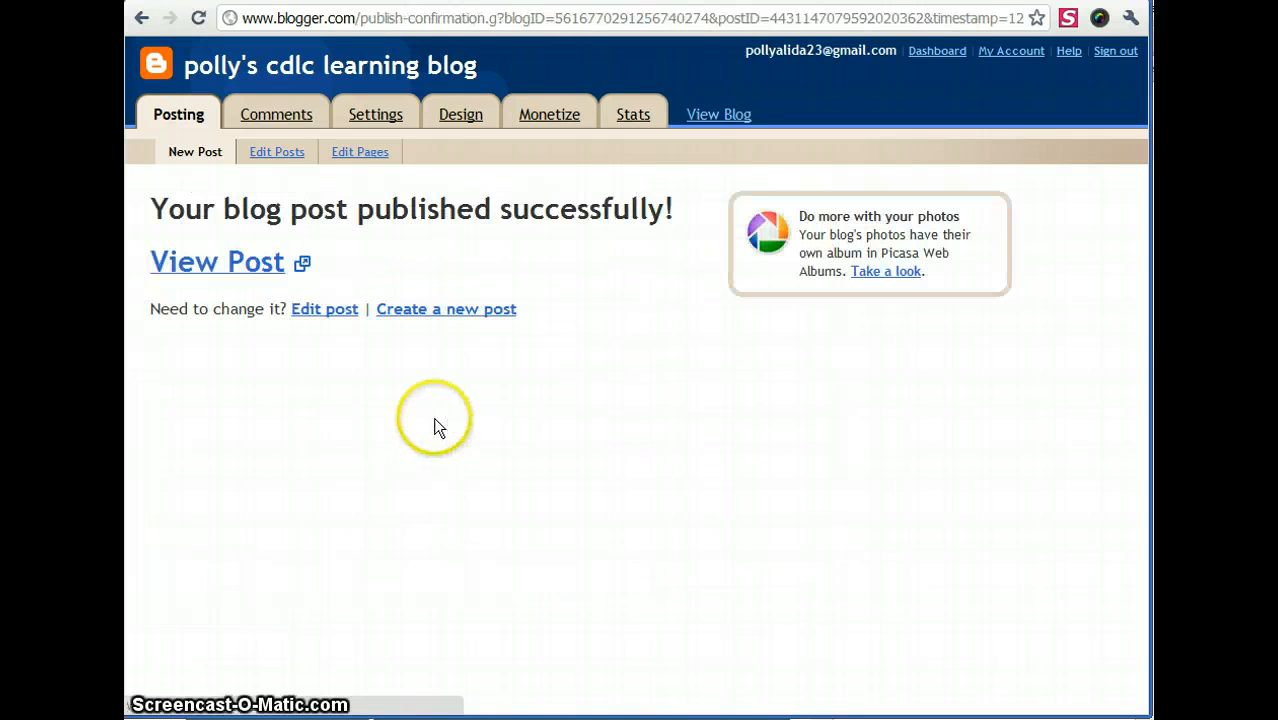
left_click(247, 271)
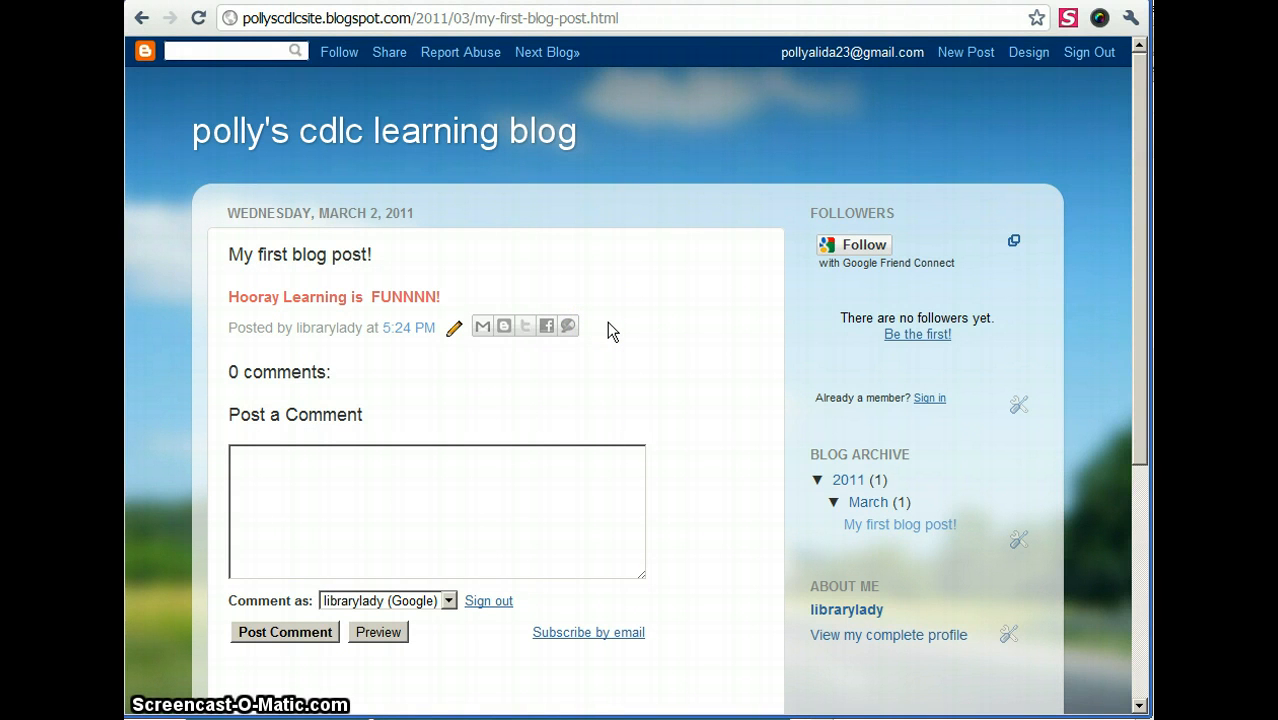
left_click_drag(391, 262, 218, 250)
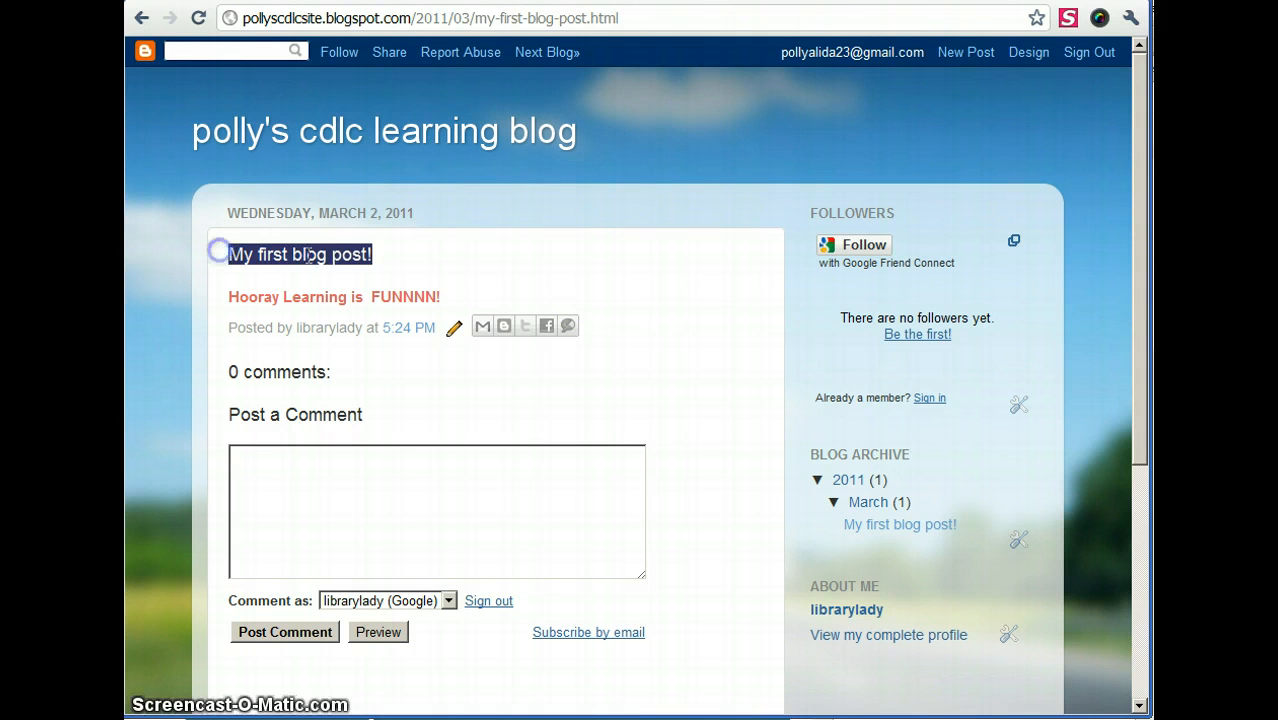
Post a one-sentence comment on the published blog post saying whom it is from, and view it below the post.
left_click(306, 292)
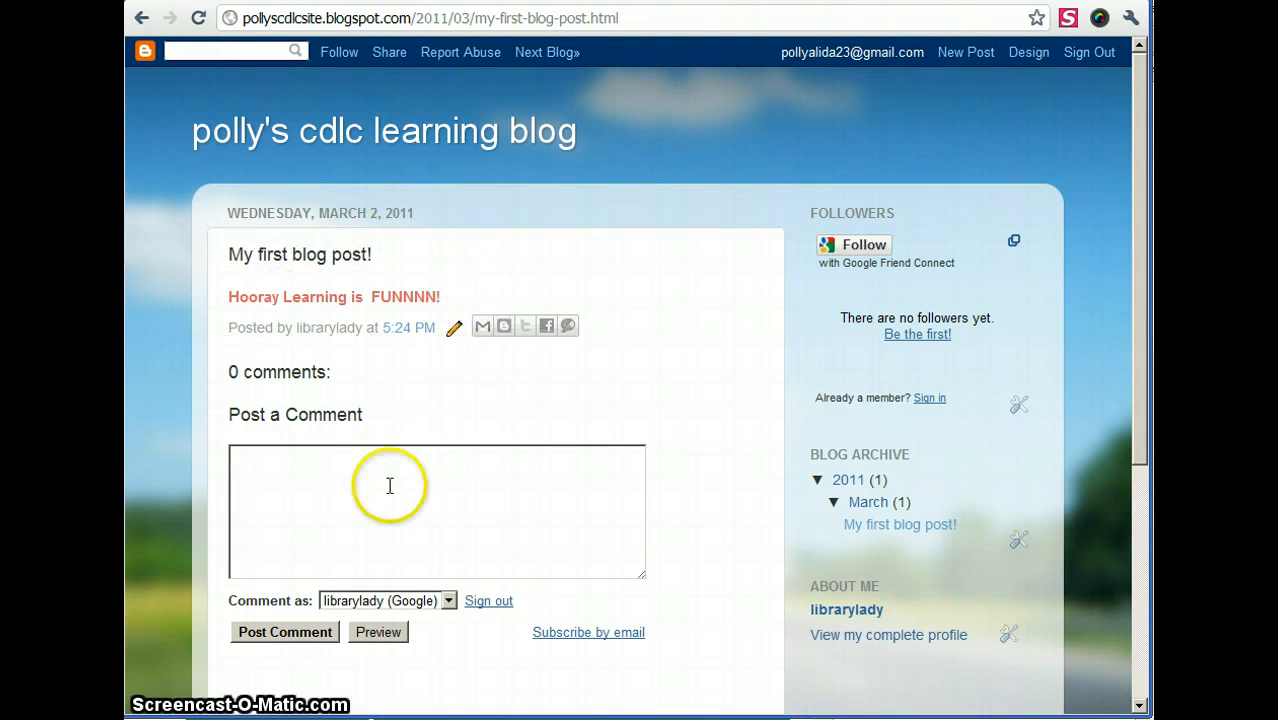
left_click(330, 481)
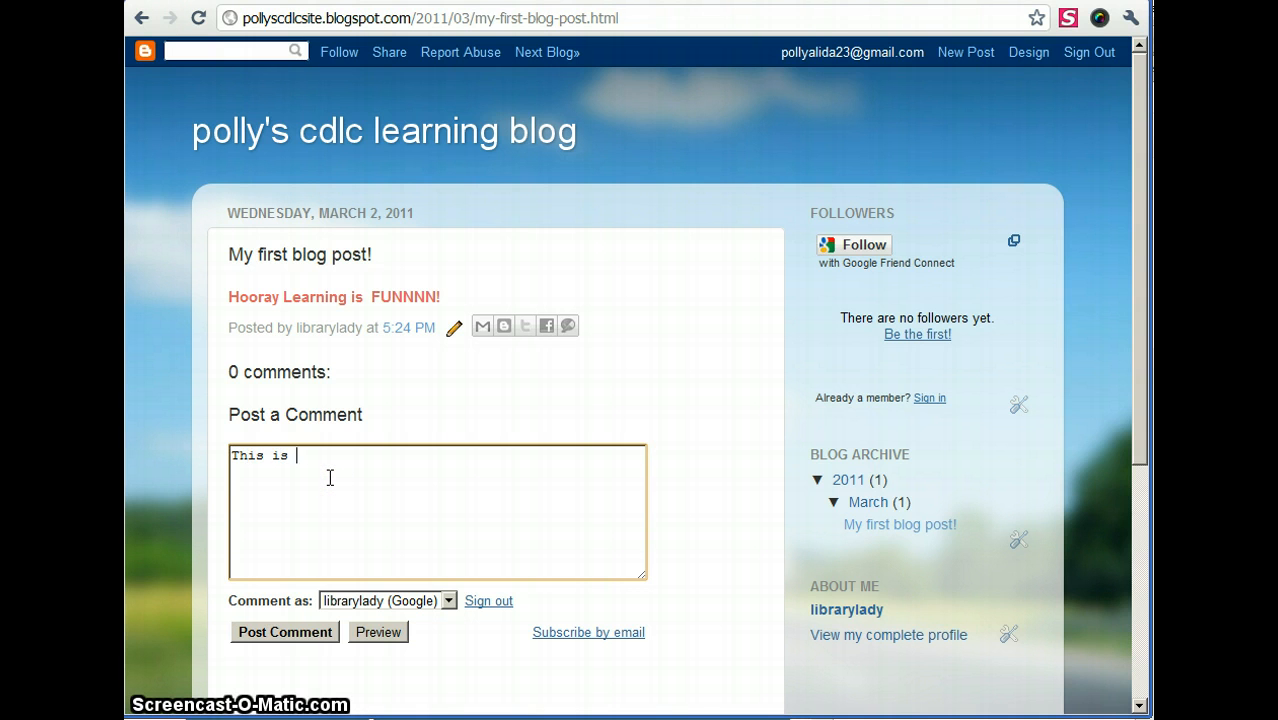
type("ment from Polly")
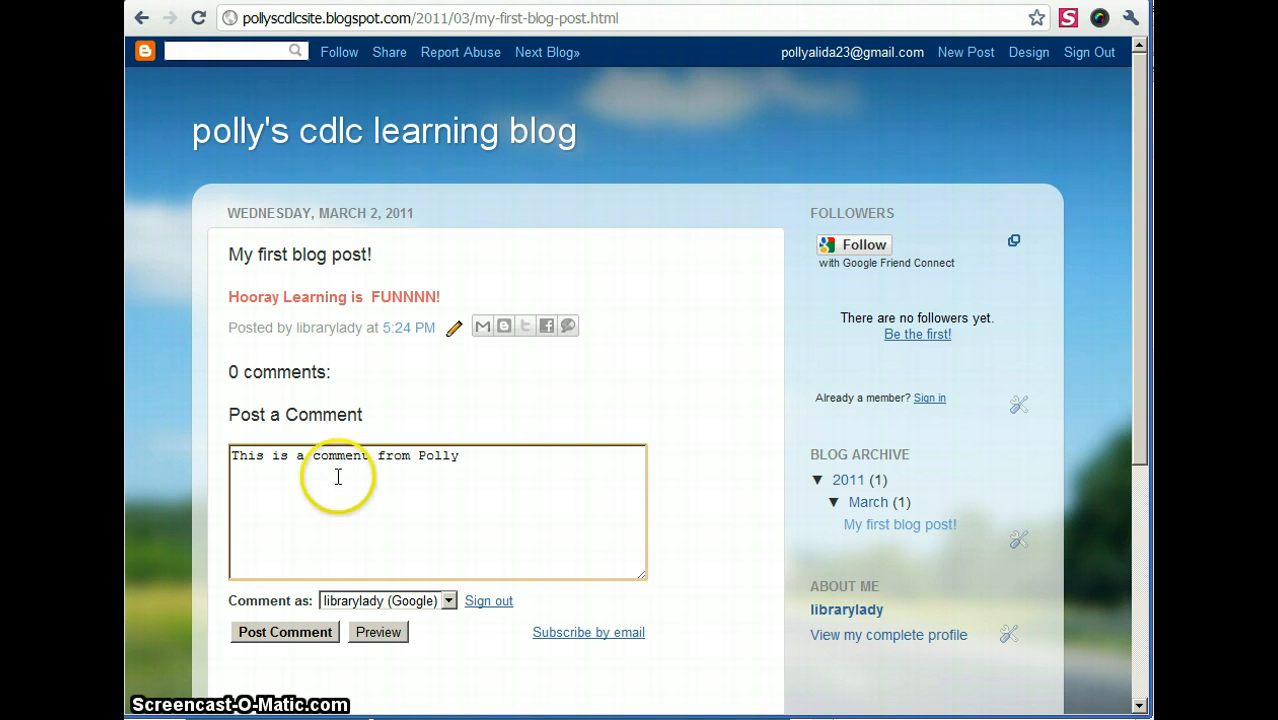
left_click(305, 632)
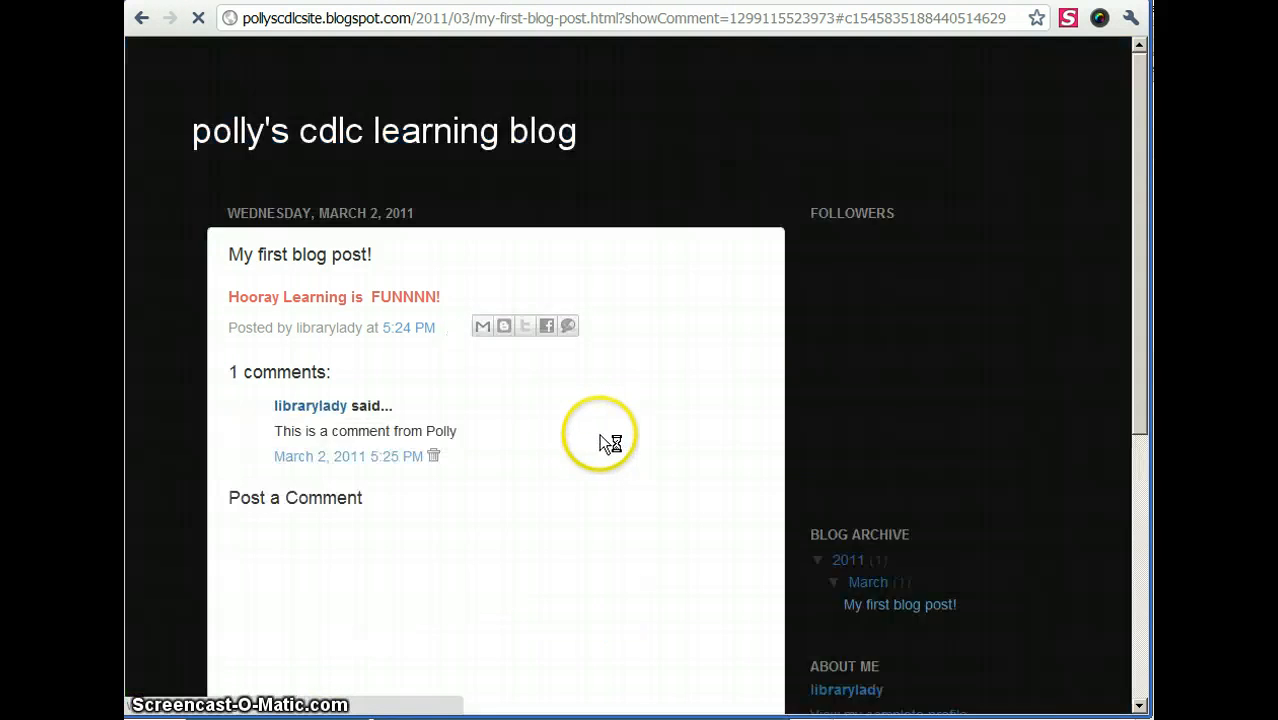
scroll(400, 190, "up", 2)
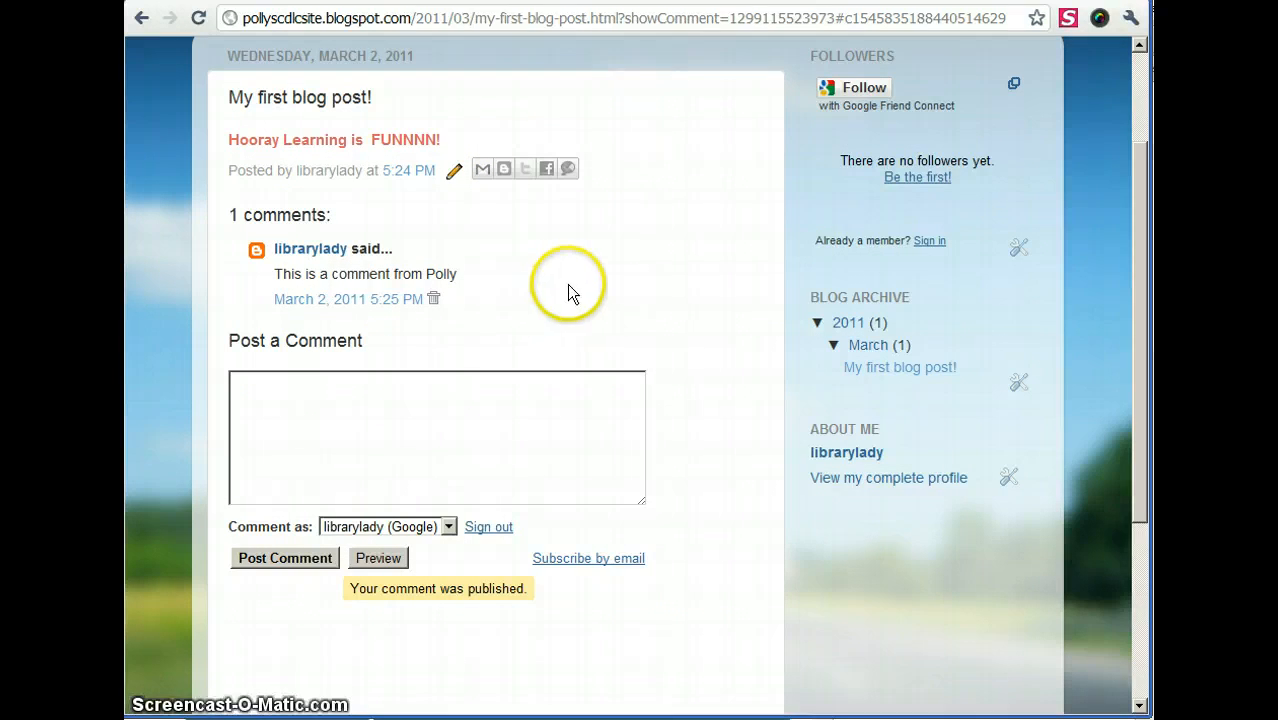
scroll(654, 355, "up", 3)
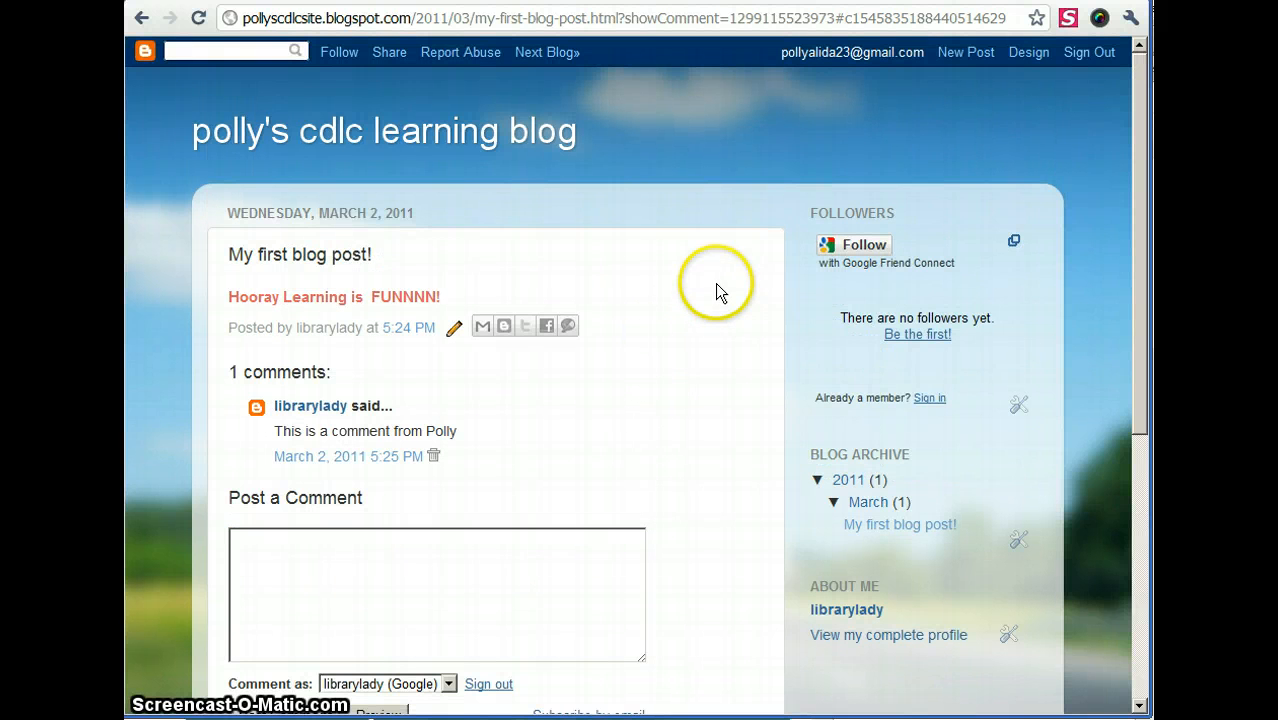
Go from the live blog to its design settings and open the Template Designer.
left_click(972, 56)
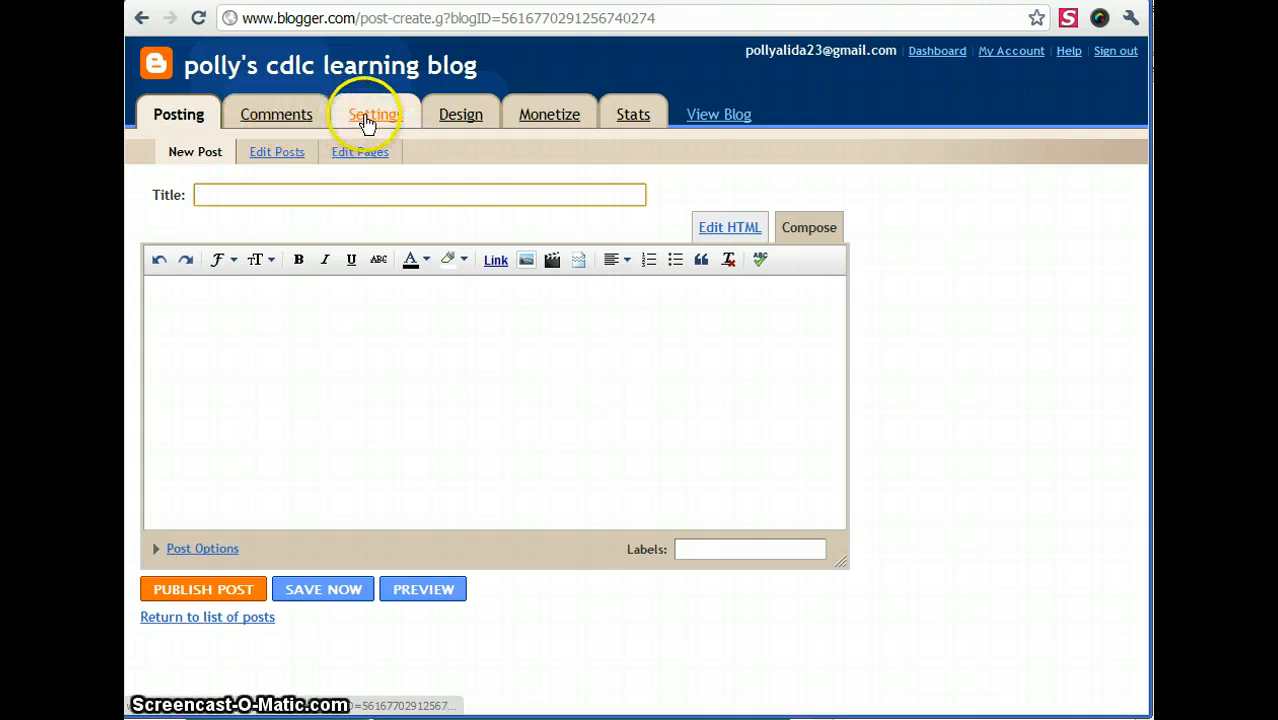
left_click(460, 118)
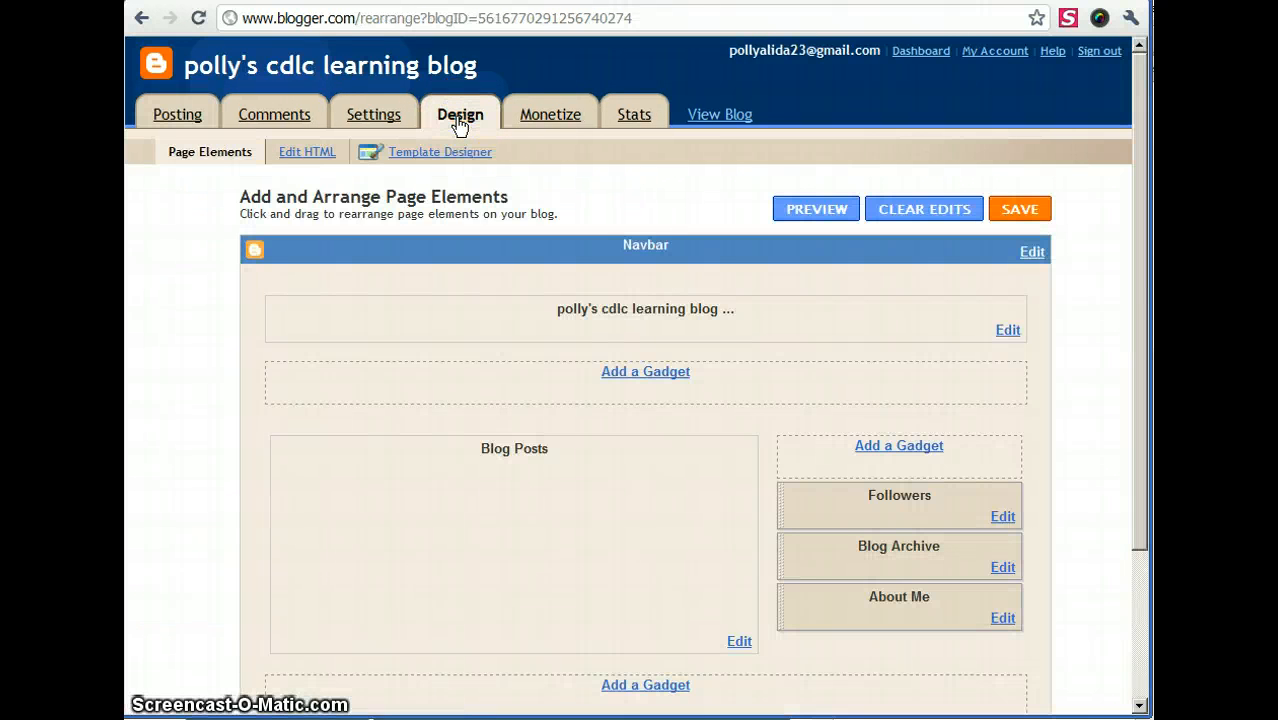
left_click(455, 156)
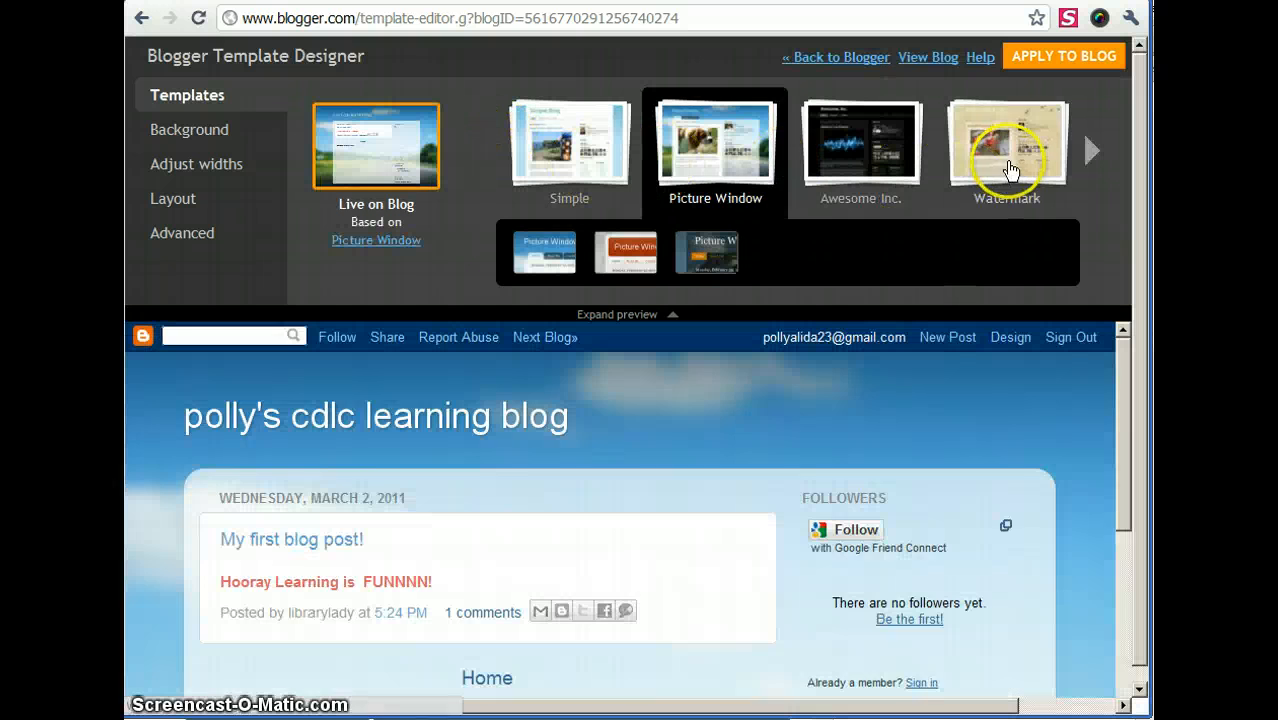
Preview the pink striped Watermark template variant, and select the orange variant of the Simple template instead.
left_click(1012, 163)
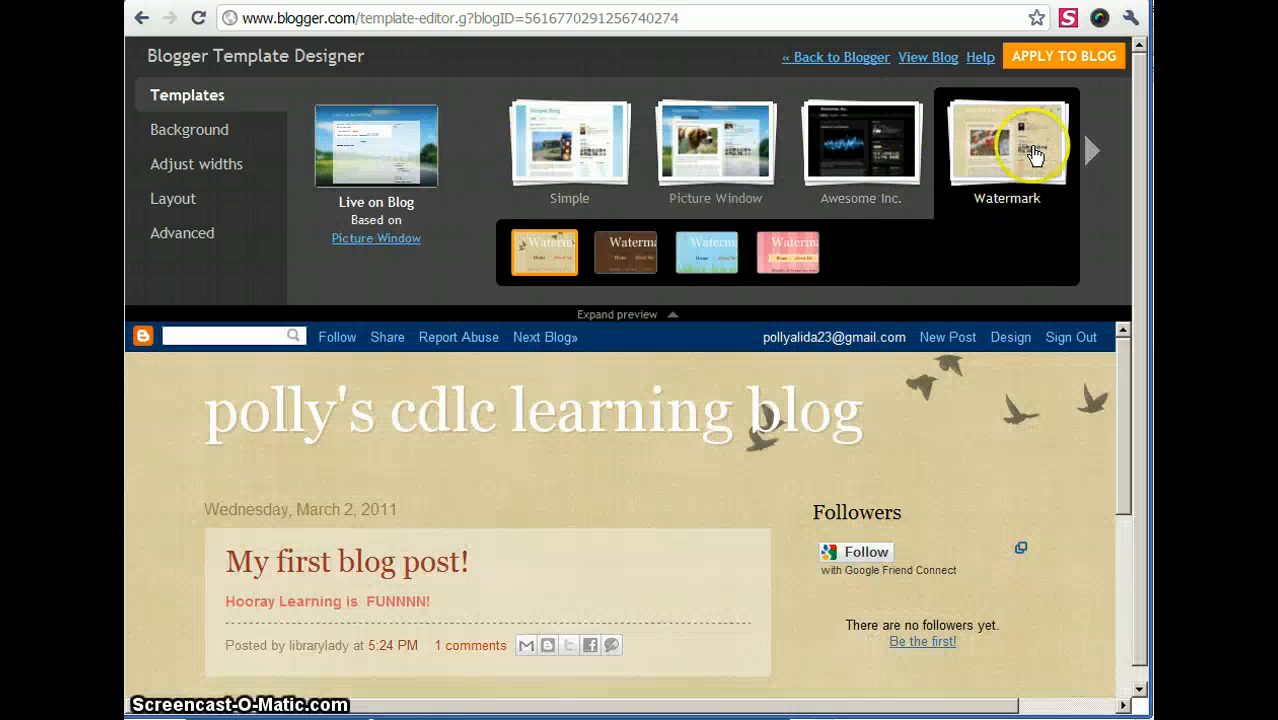
left_click(793, 272)
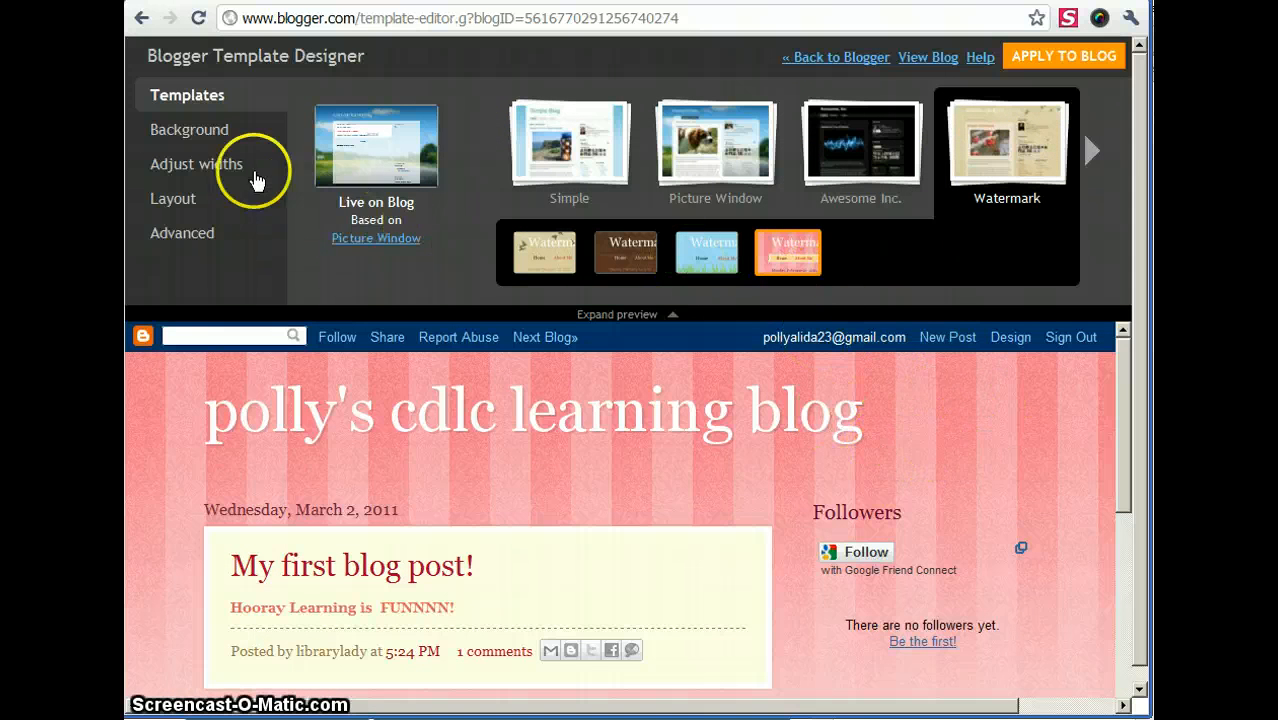
left_click(565, 155)
left_click(625, 255)
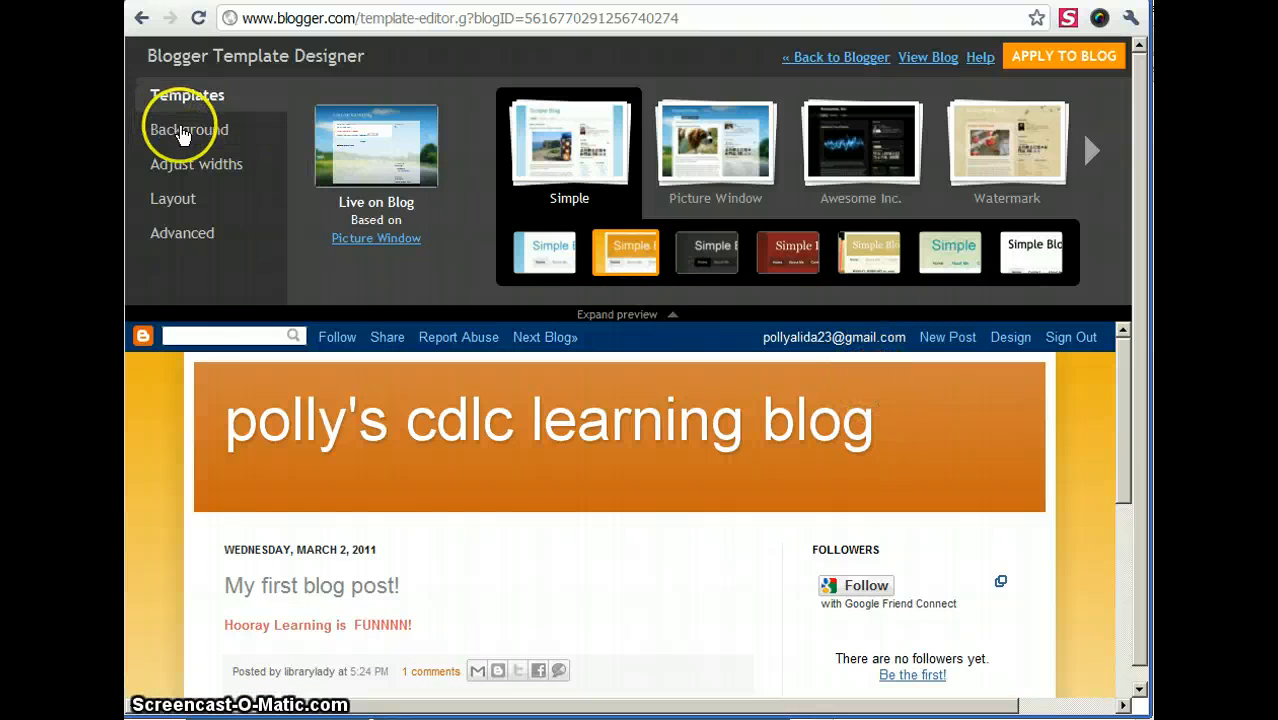
Set the blog's background to the blue digital numbers image from the Business category.
left_click(185, 130)
left_click(428, 168)
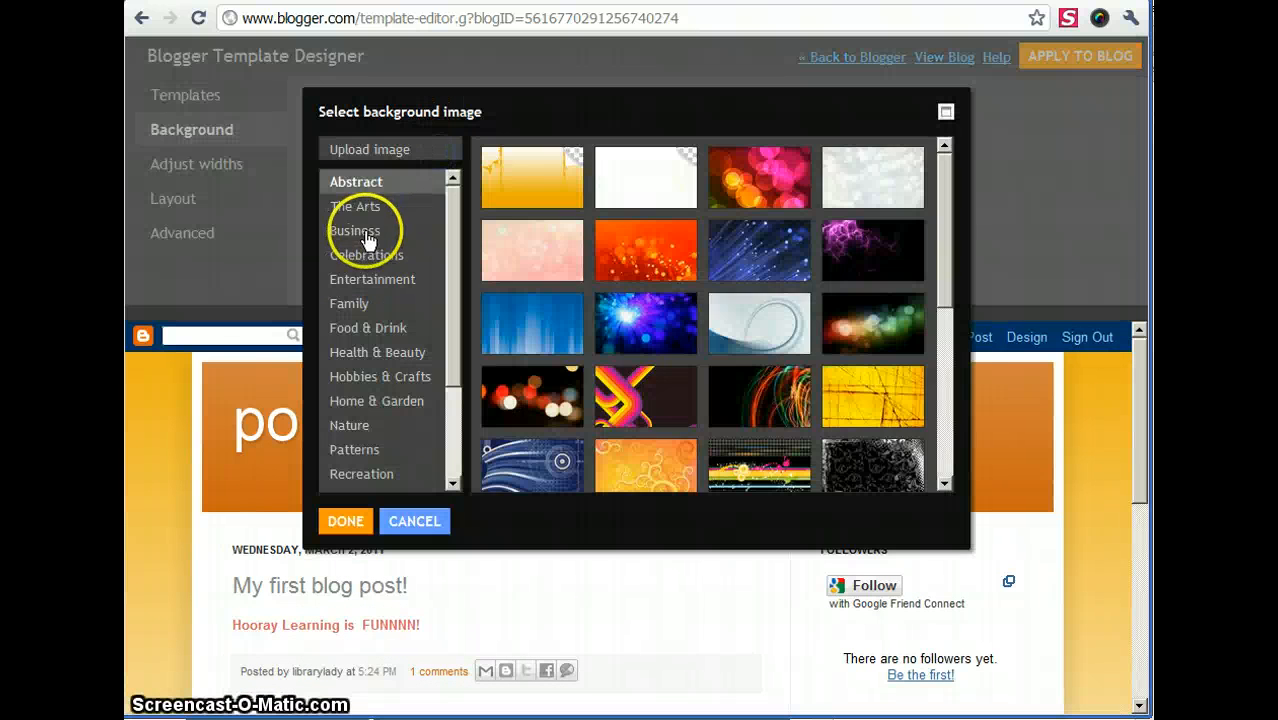
left_click(362, 230)
left_click(645, 258)
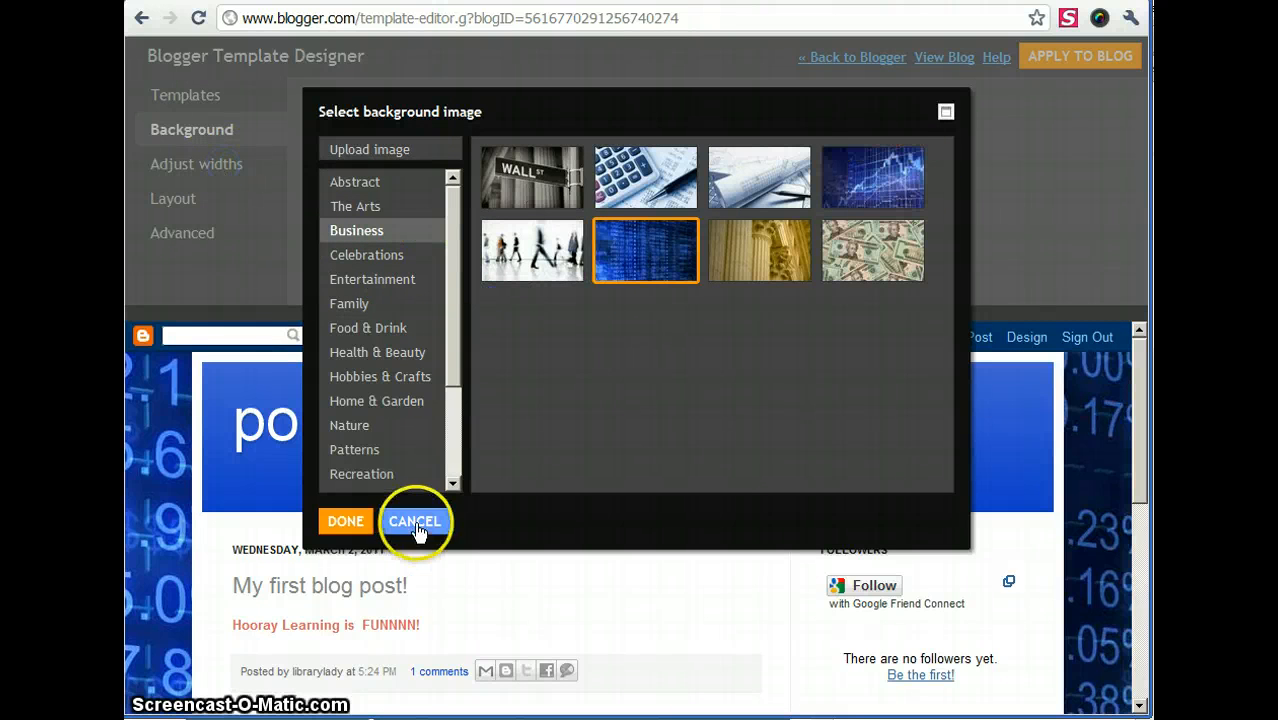
left_click(345, 520)
Select the body layout with a sidebar on each side of the posts and apply the customized template to the blog.
left_click(246, 172)
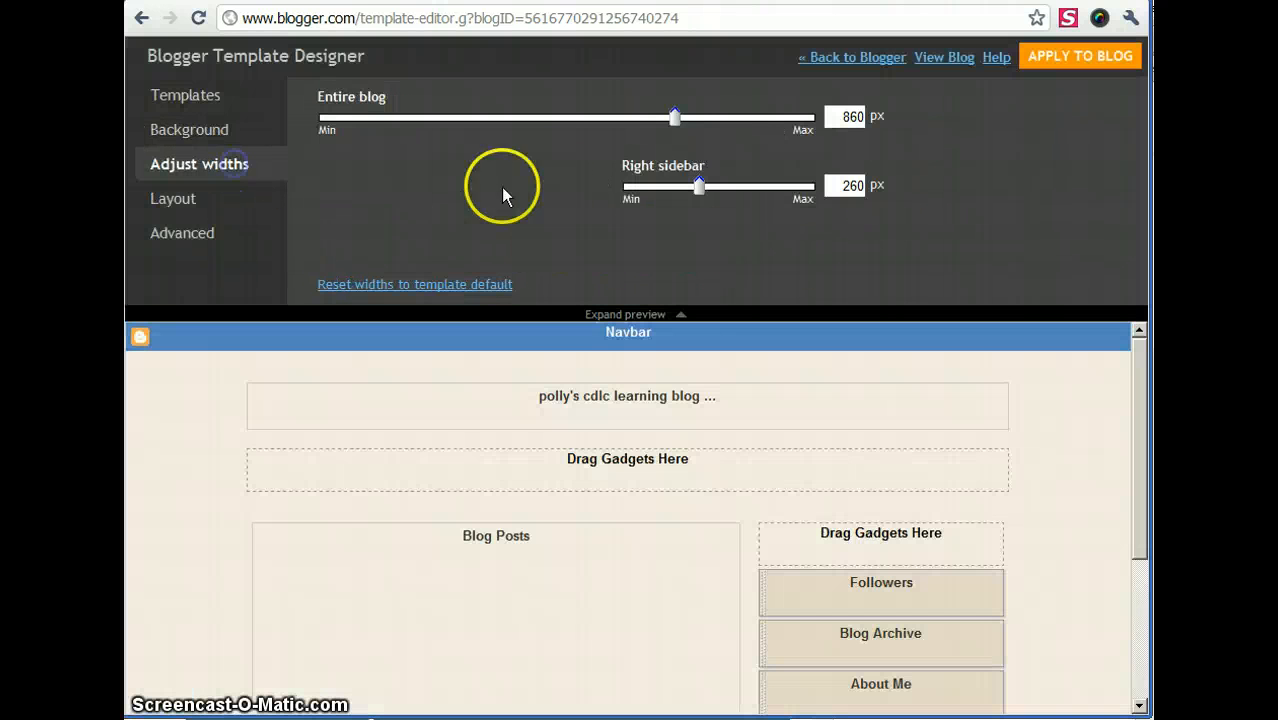
left_click(185, 199)
left_click(355, 213)
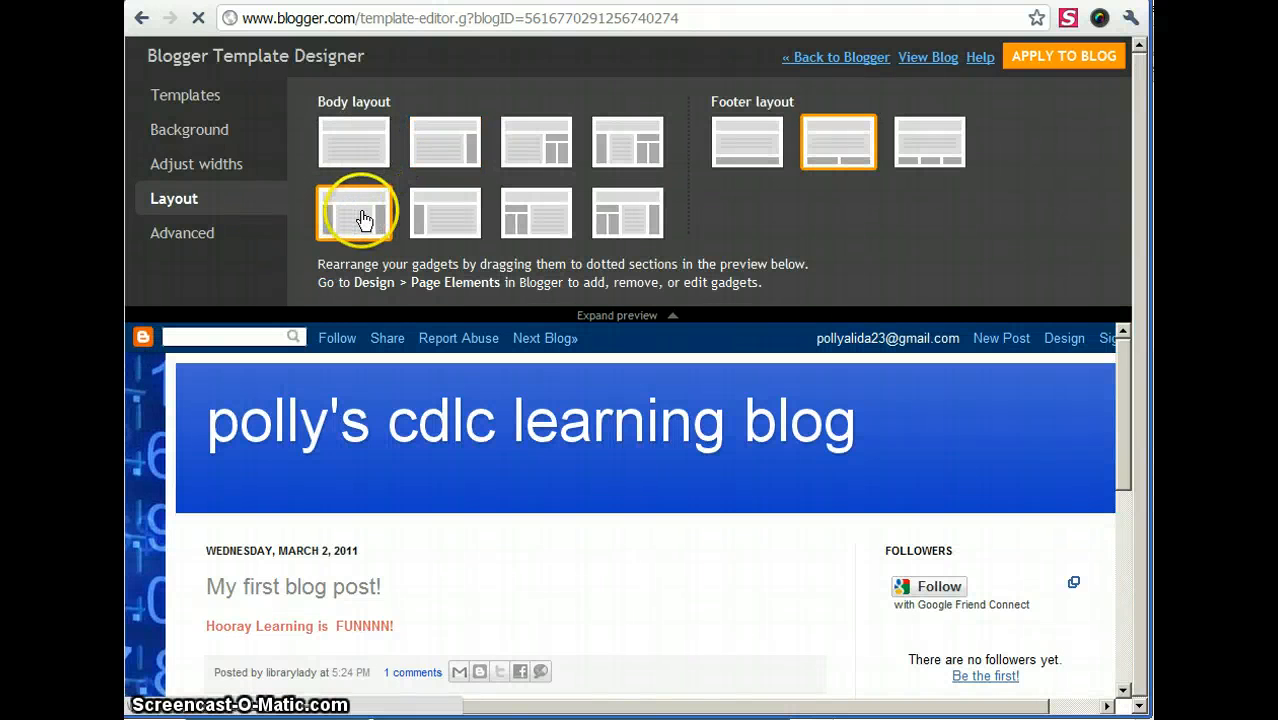
left_click(187, 238)
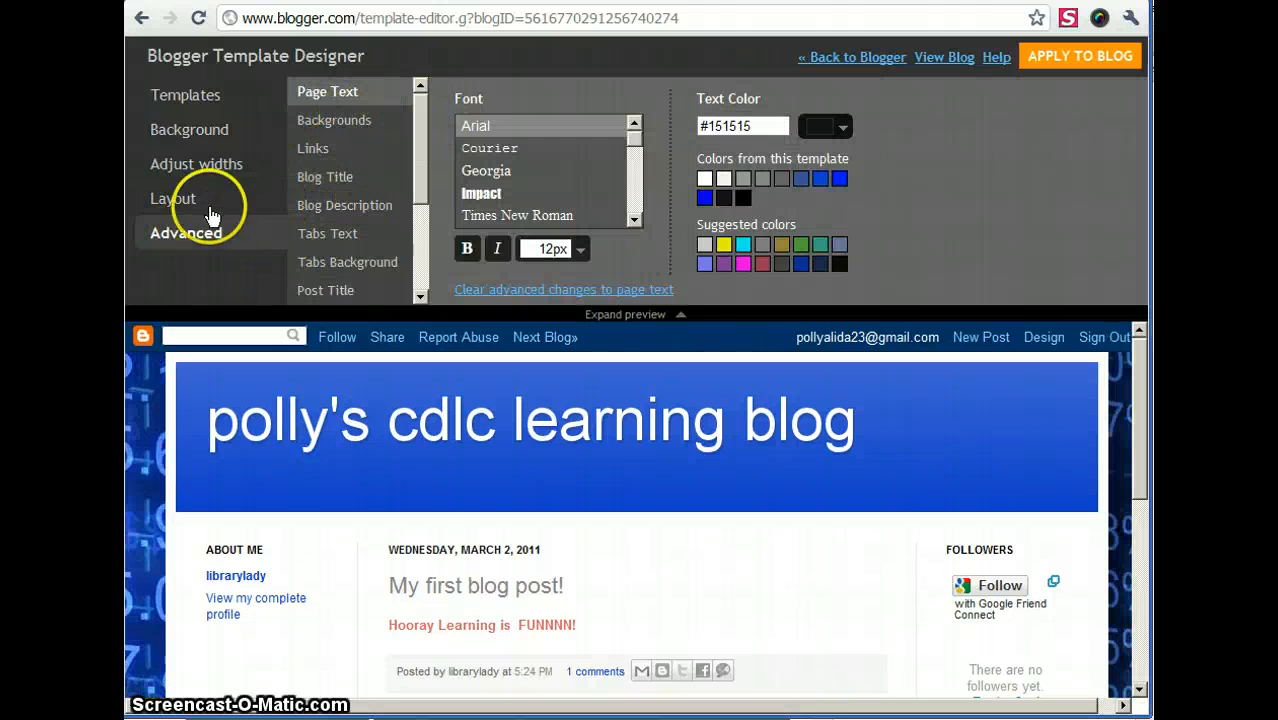
left_click(1072, 60)
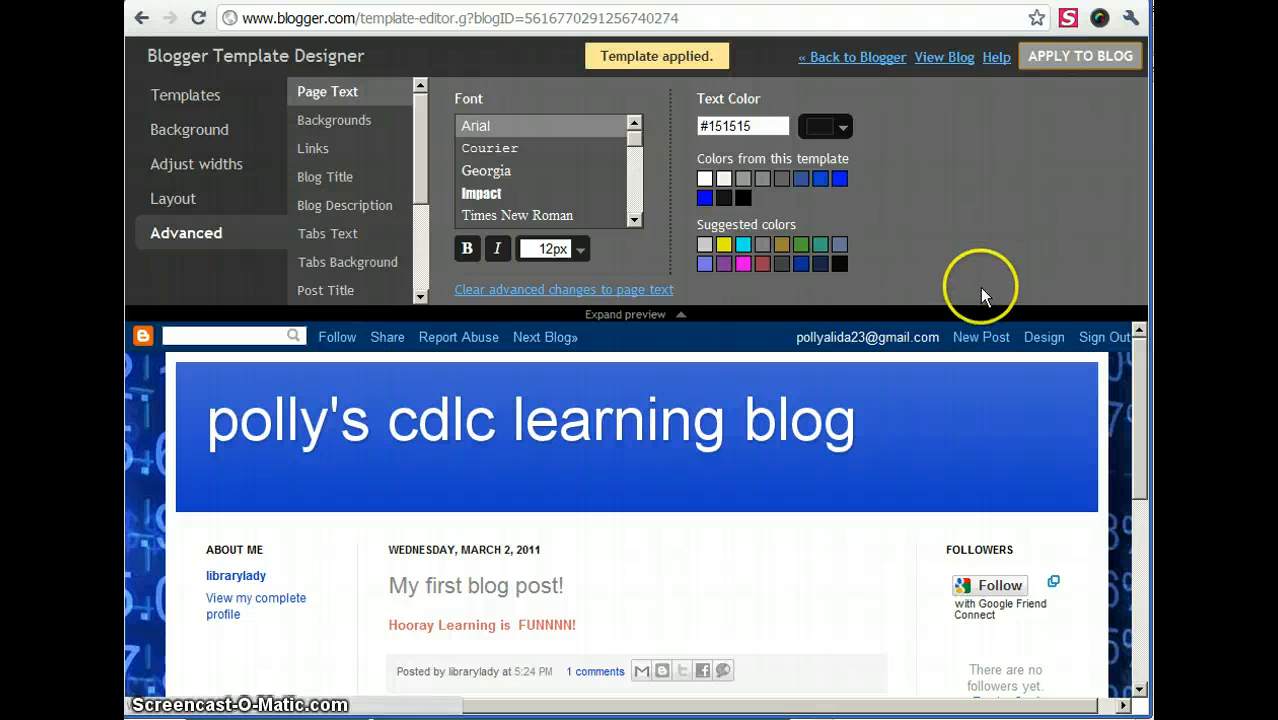